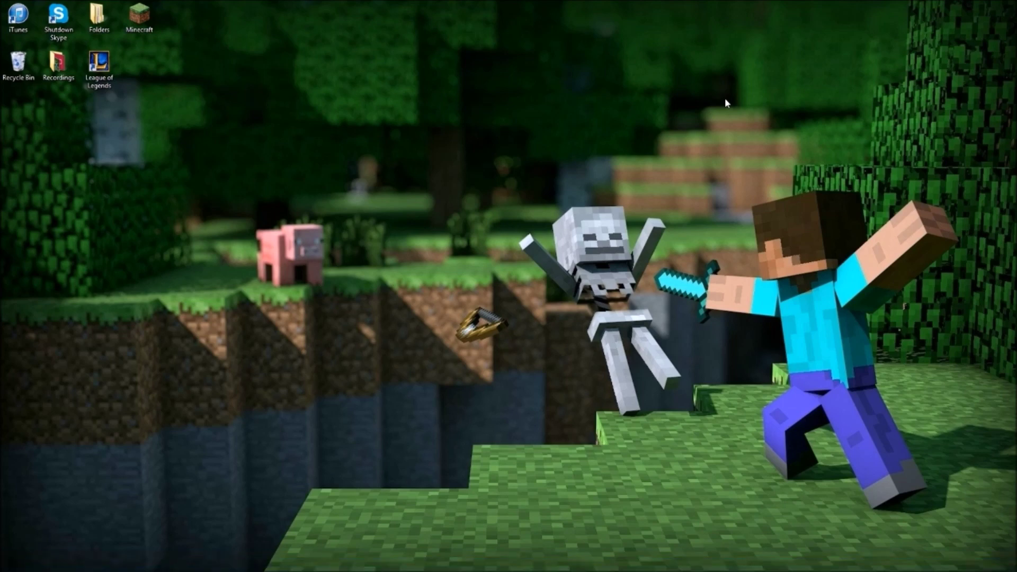
Step: Search Google in Chrome for 'optifine downloads'
{"action": "right_click", "coordinate": [724, 98]}
{"action": "left_click", "coordinate": [730, 85]}
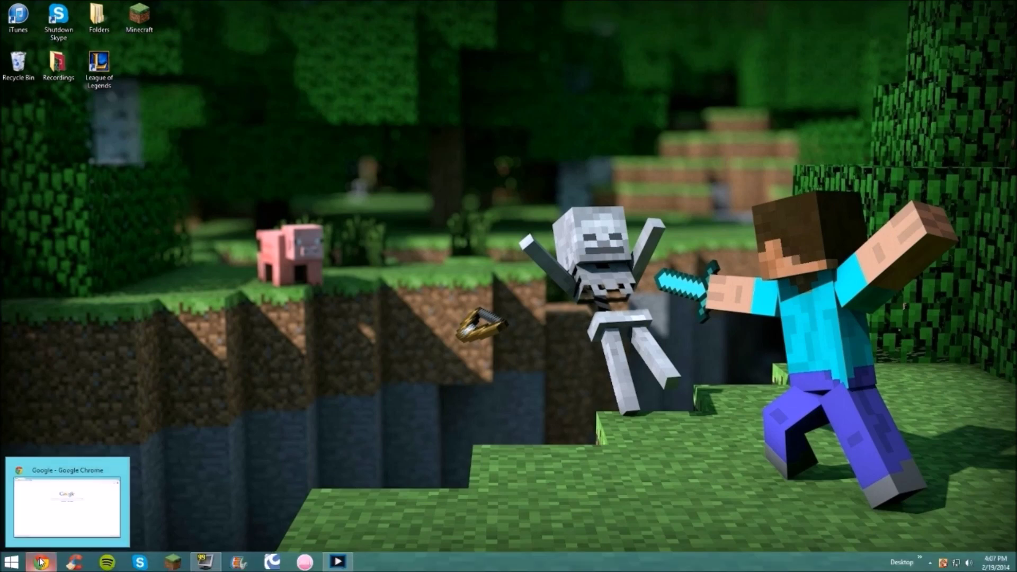
{"action": "left_click", "coordinate": [51, 545]}
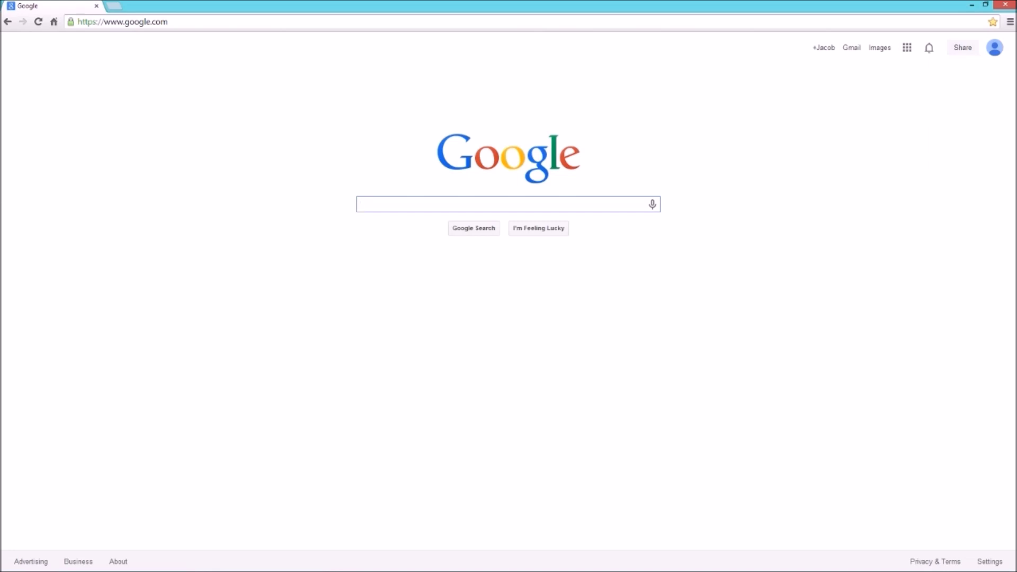
{"action": "type", "text": "opt"}
{"action": "key", "text": "Down"}
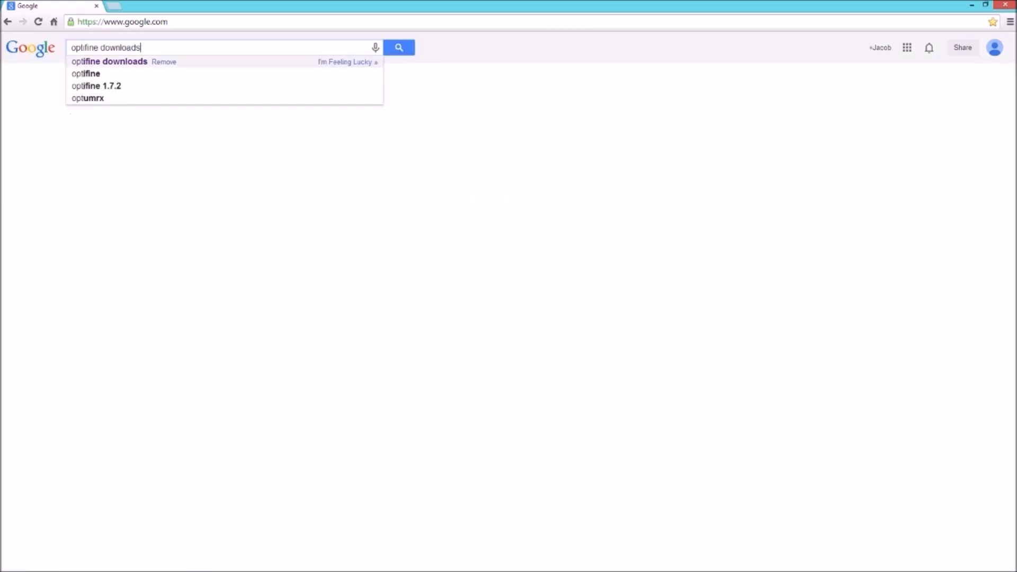
{"action": "key", "text": "Return"}
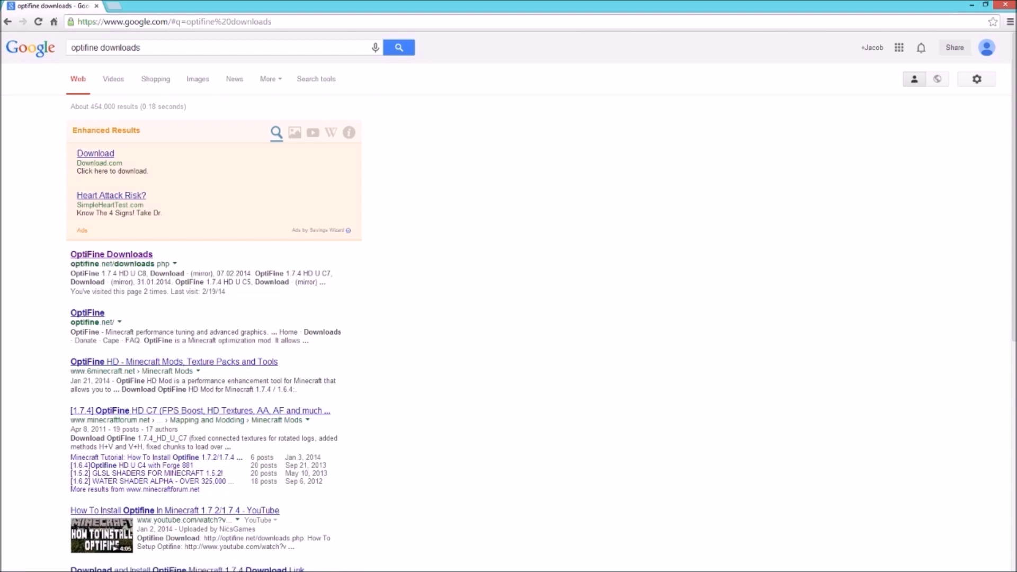
Step: Open the OptiFine Downloads result and scroll through its list of versions
{"action": "left_click", "coordinate": [141, 254]}
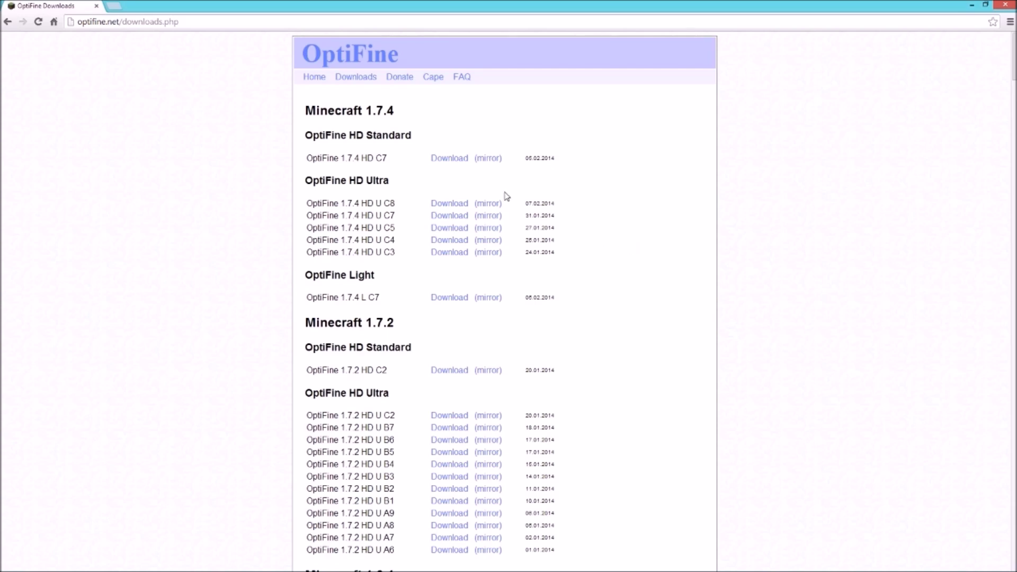
{"action": "scroll", "coordinate": [504, 195], "scroll_direction": "down", "scroll_amount": 9}
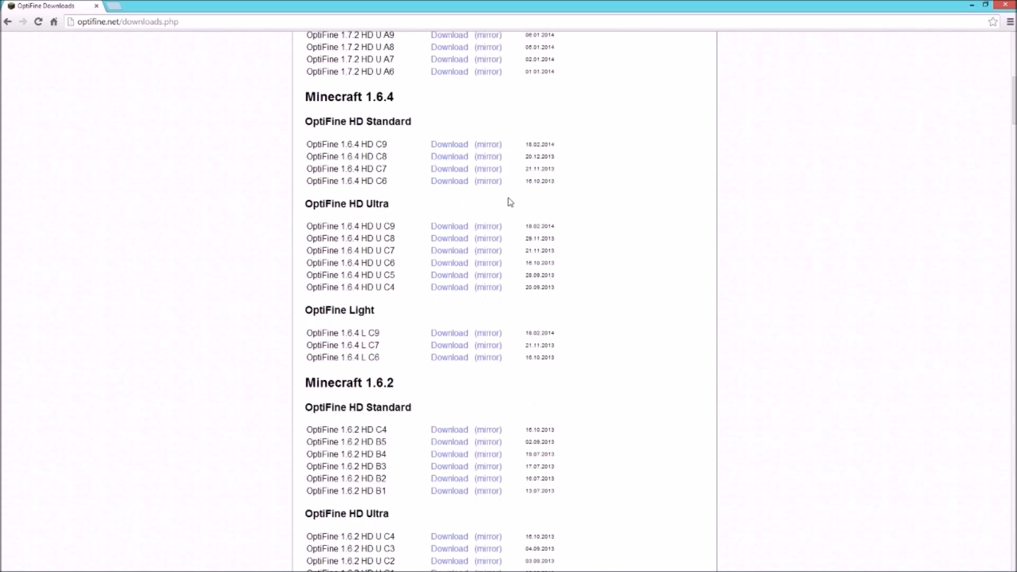
{"action": "scroll", "coordinate": [485, 211], "scroll_direction": "up", "scroll_amount": 9}
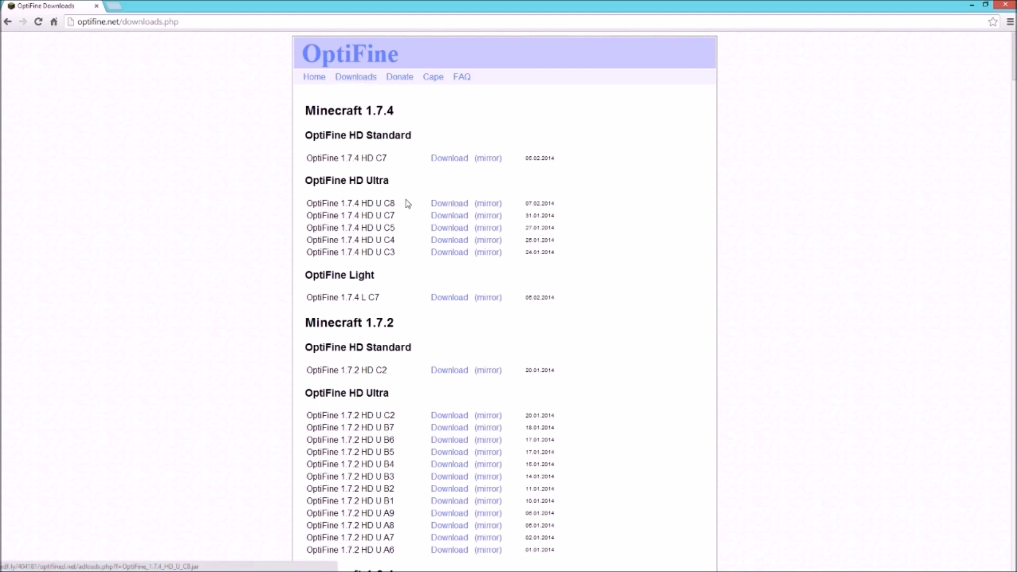
Step: Download OptiFine_1.7.4_HD_U_C8.jar past the adf.ly page and keep the 799 KB file
{"action": "left_click", "coordinate": [446, 203]}
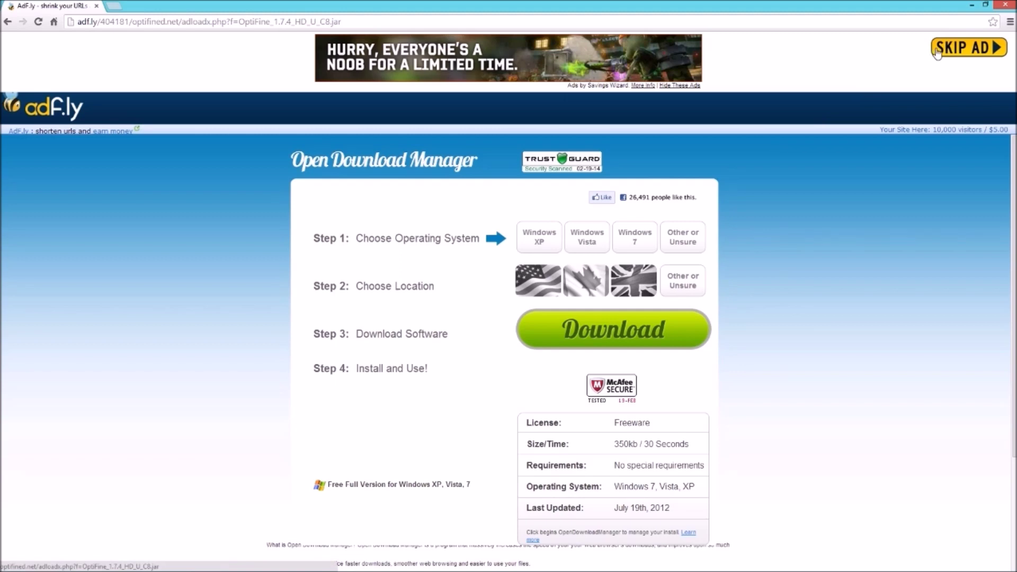
{"action": "left_click", "coordinate": [958, 54]}
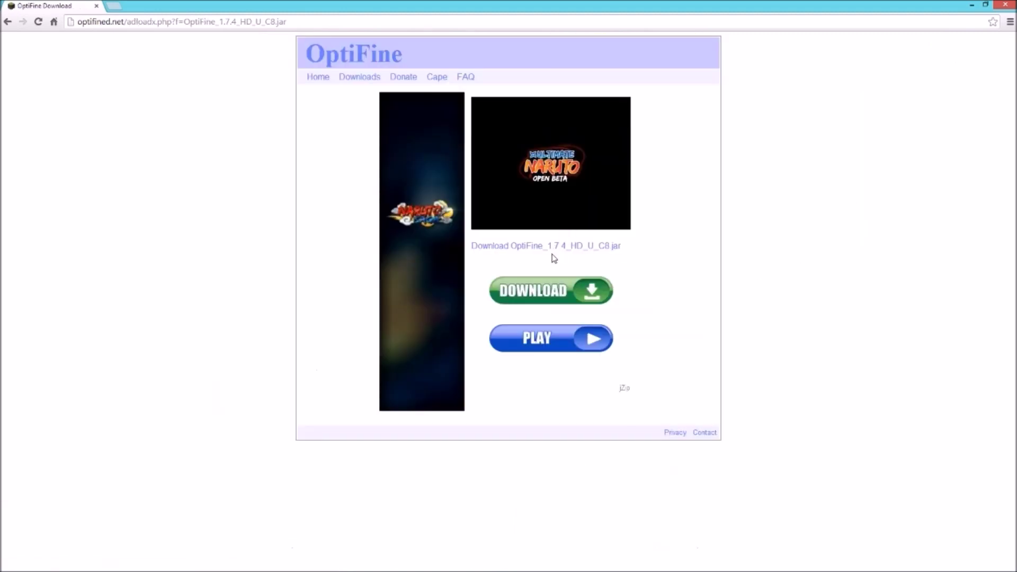
{"action": "left_click", "coordinate": [553, 390]}
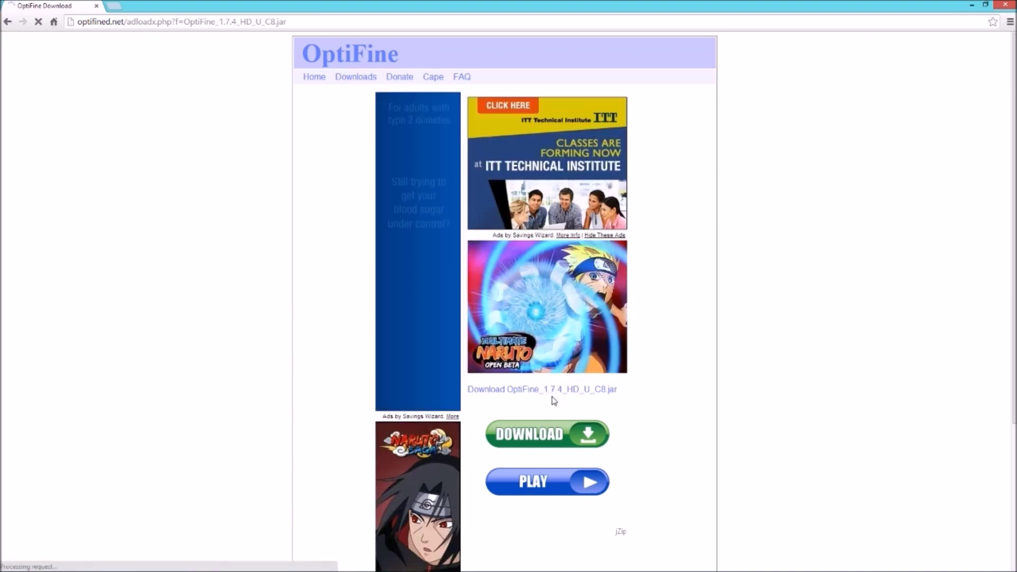
{"action": "left_click", "coordinate": [562, 395]}
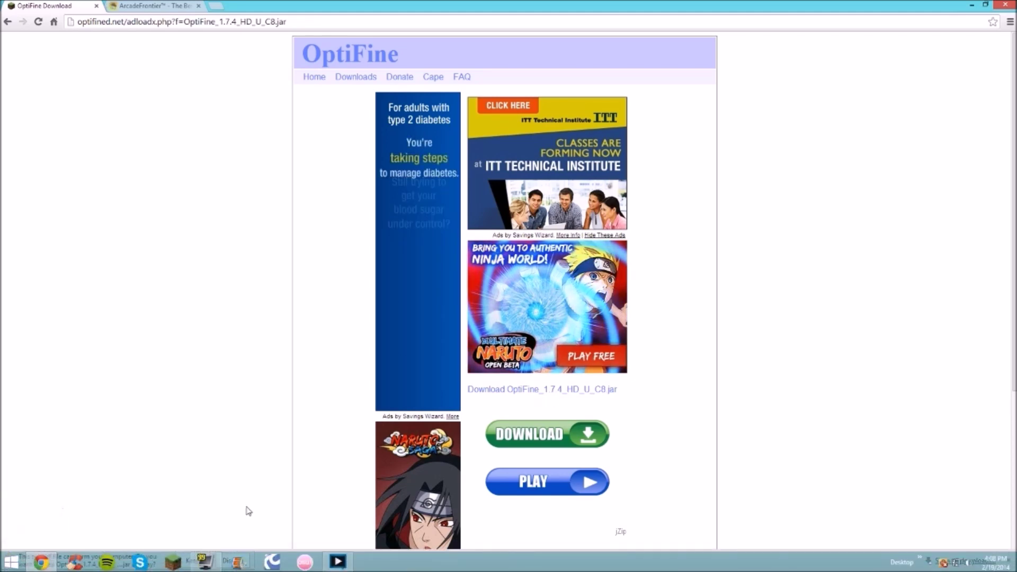
{"action": "left_click", "coordinate": [200, 560]}
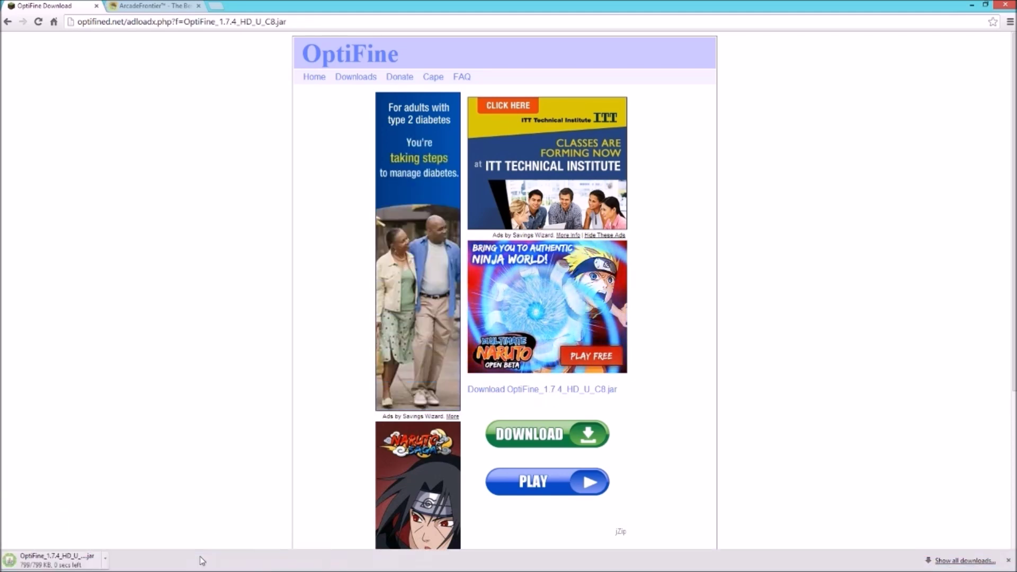
Step: Snap Chrome right, install OptiFine HD Ultra C8 for 1.7.4 from the jar, then minimize Chrome
{"action": "double_click", "coordinate": [454, 4]}
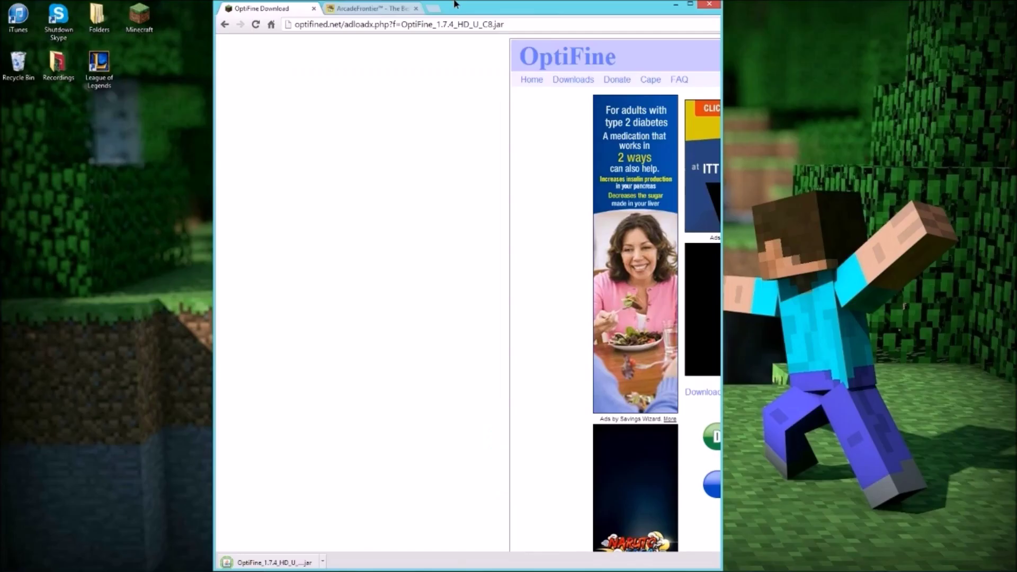
{"action": "key", "text": "super+Right"}
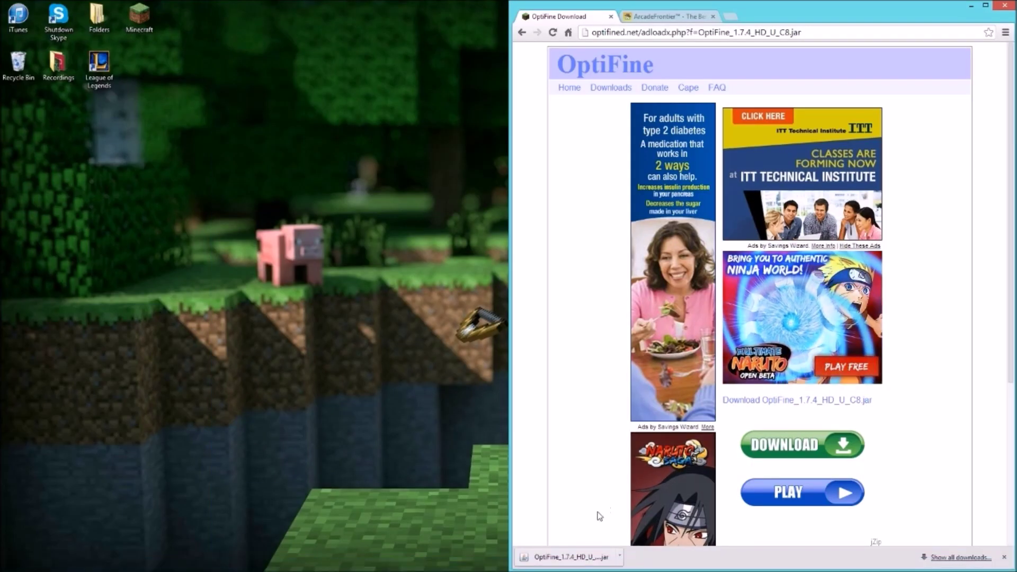
{"action": "left_click", "coordinate": [570, 557]}
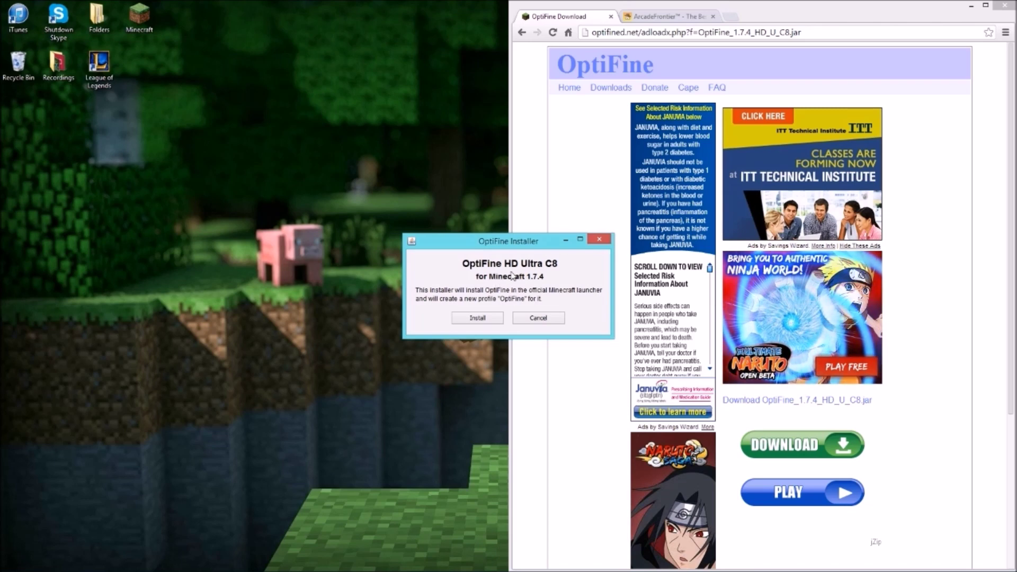
{"action": "left_click", "coordinate": [492, 317]}
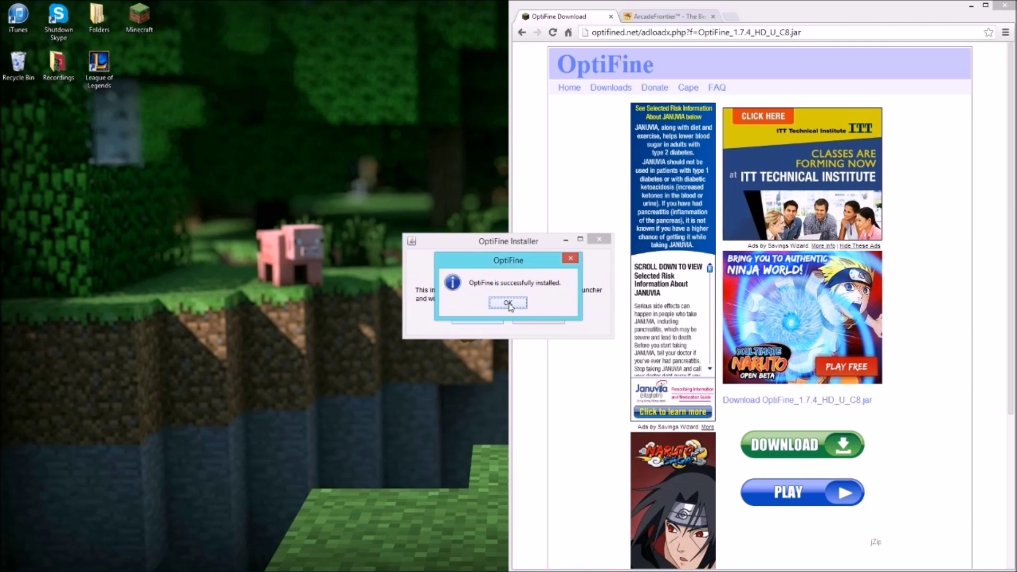
{"action": "left_click", "coordinate": [508, 303]}
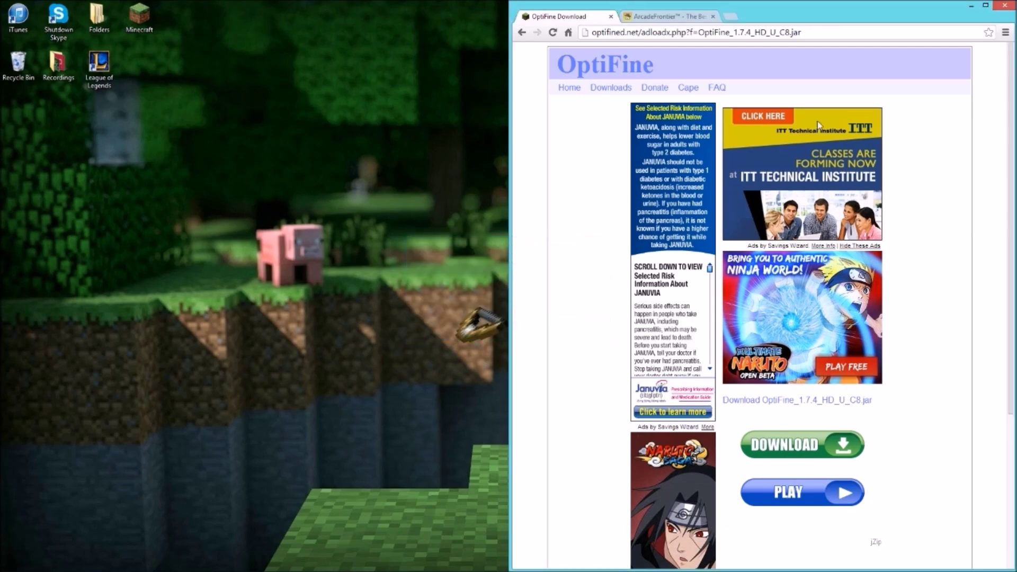
{"action": "left_click", "coordinate": [1006, 5]}
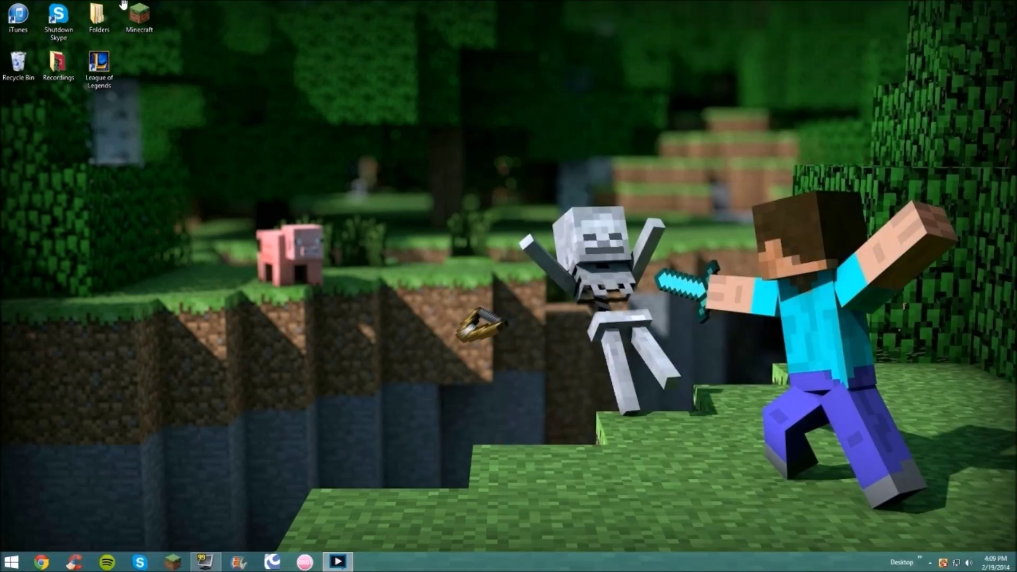
Step: Launch Minecraft from the desktop and play the OptiFine profile to reach the 1.7.4 title screen
{"action": "double_click", "coordinate": [144, 9]}
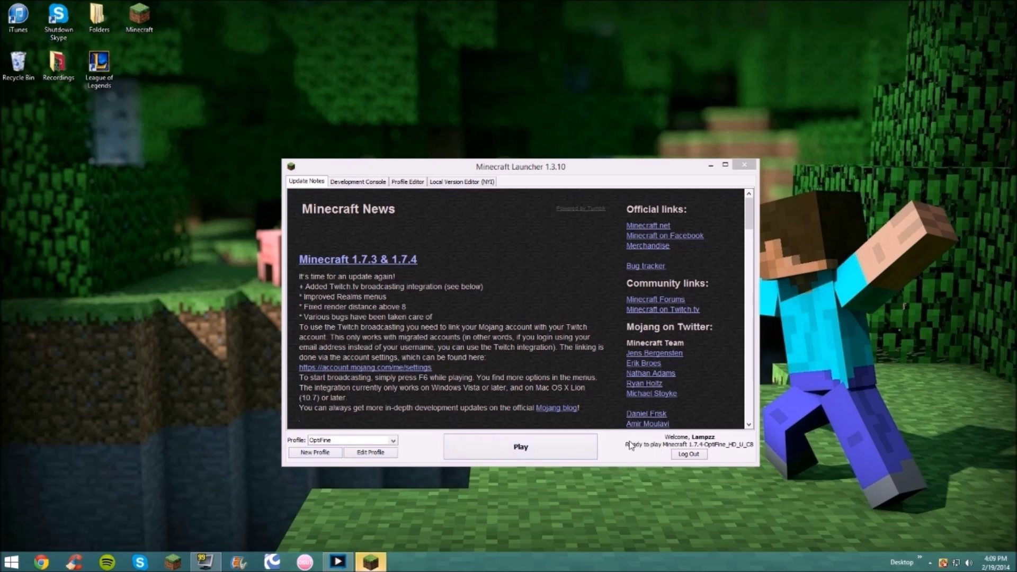
{"action": "left_click", "coordinate": [583, 453]}
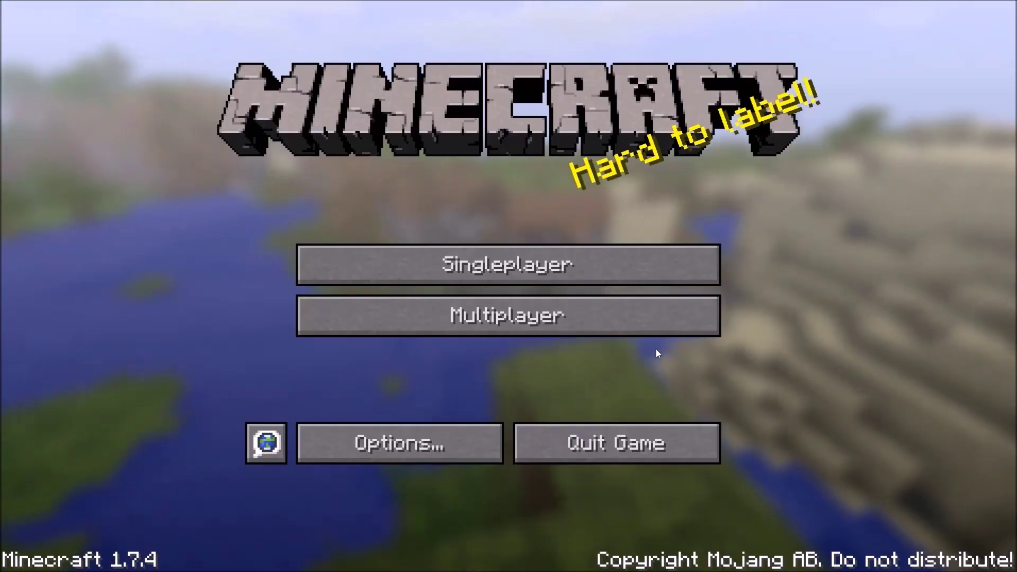
Step: Load the newest 'Optifine TEST' singleplayer world
{"action": "left_click", "coordinate": [611, 268]}
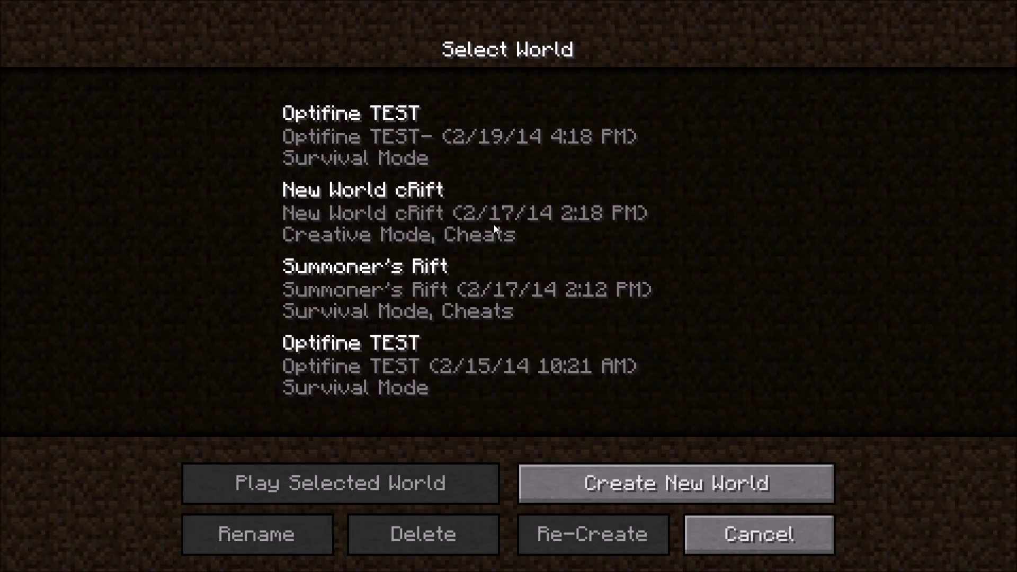
{"action": "left_click", "coordinate": [309, 114]}
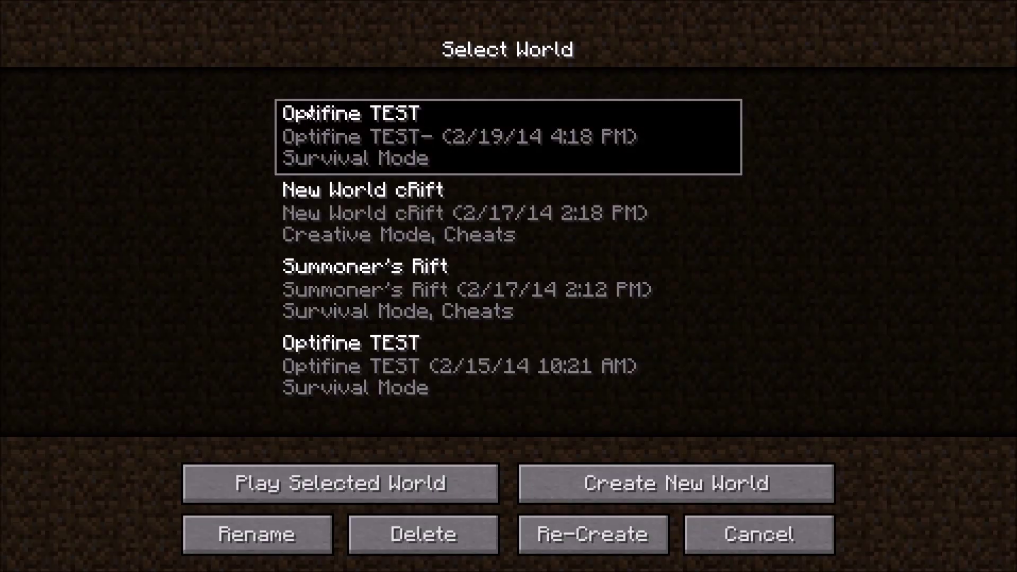
{"action": "left_click", "coordinate": [341, 482]}
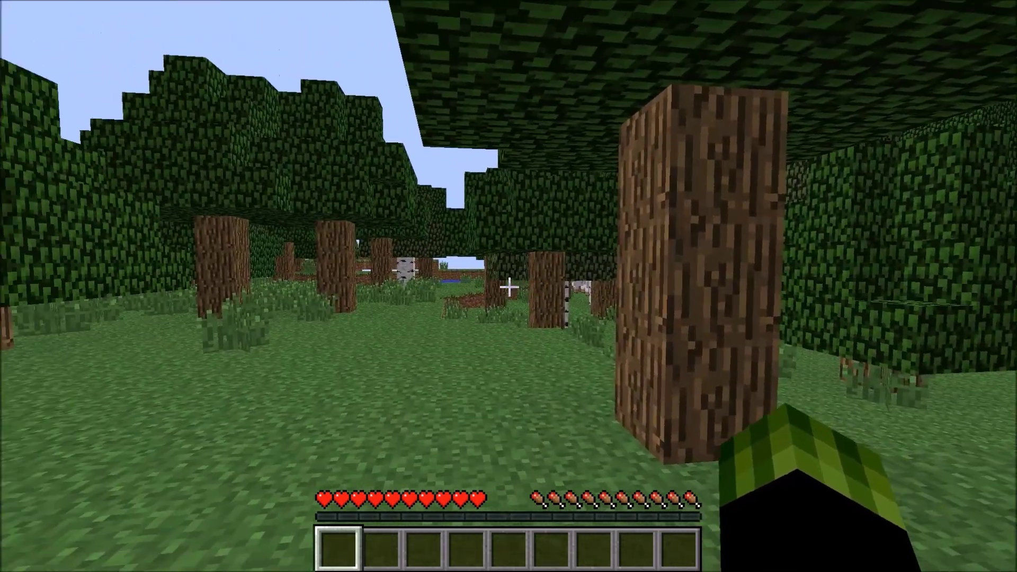
Step: Pause the game and bring up Video Settings, reviewing Graphics Fast, Render Distance 2 Tiny and Fog OFF
{"action": "key", "text": "Escape"}
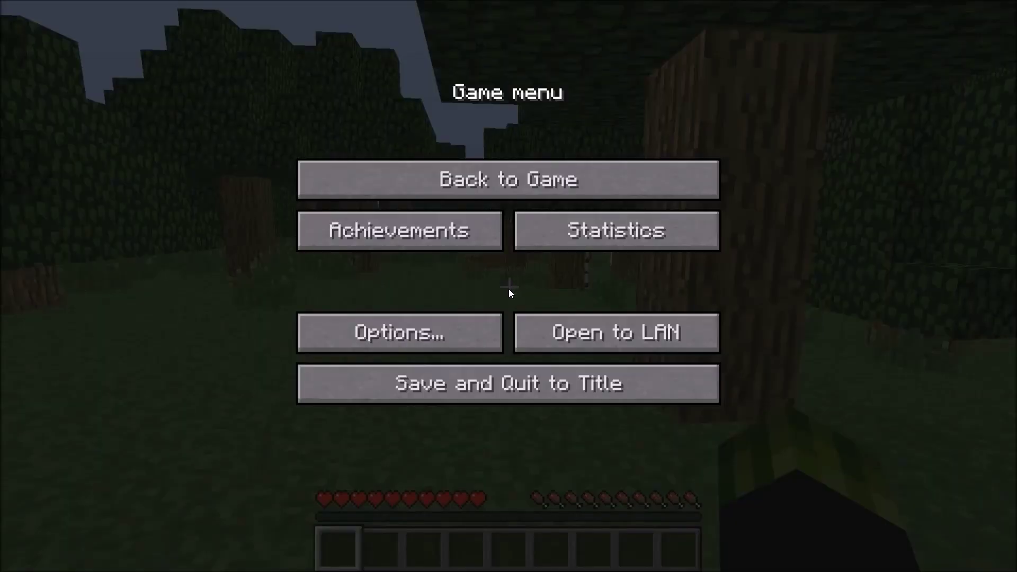
{"action": "left_click", "coordinate": [479, 324]}
{"action": "left_click", "coordinate": [412, 321]}
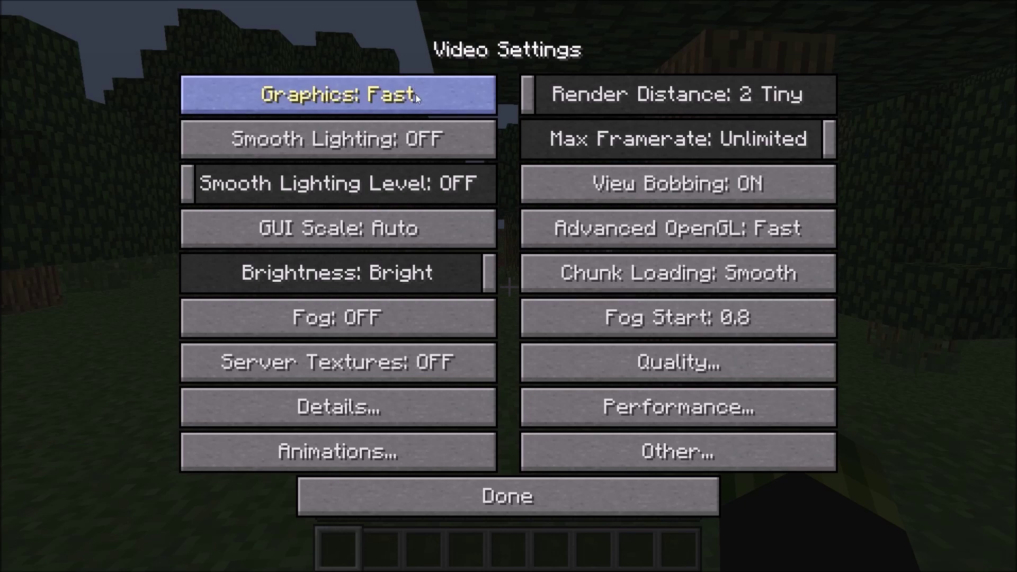
{"action": "mouse_move", "coordinate": [407, 167]}
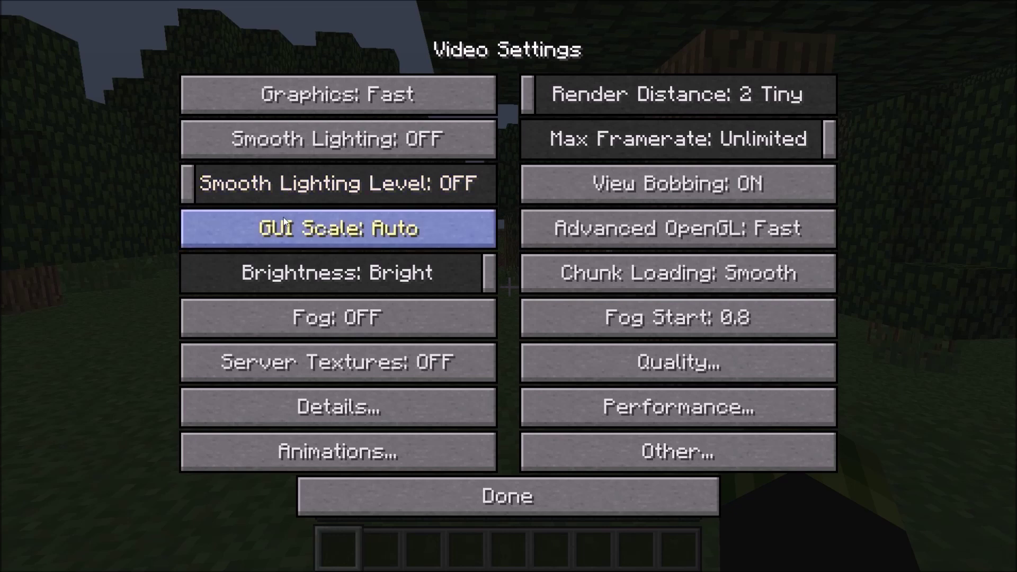
{"action": "mouse_move", "coordinate": [284, 223]}
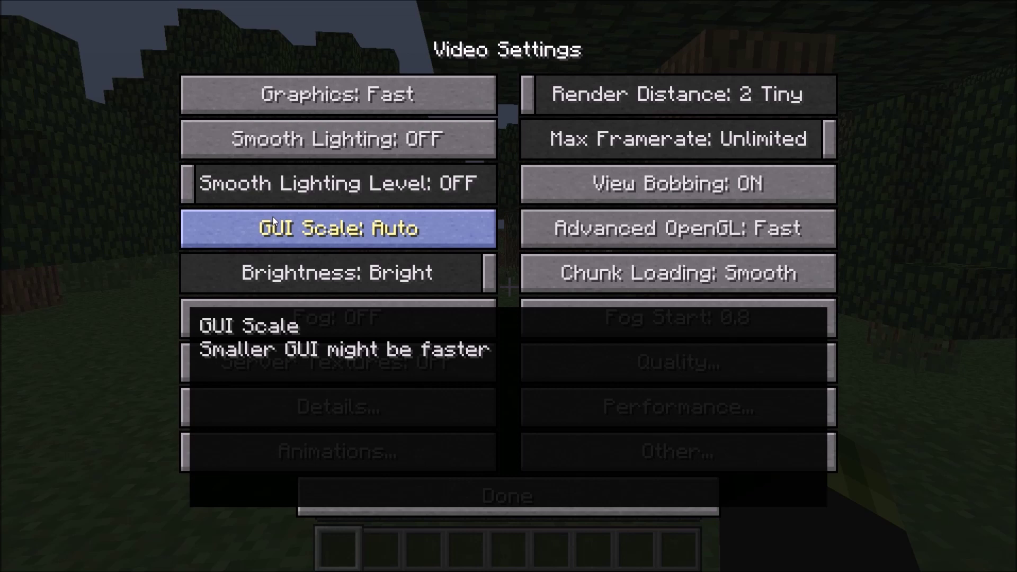
{"action": "left_click", "coordinate": [272, 217]}
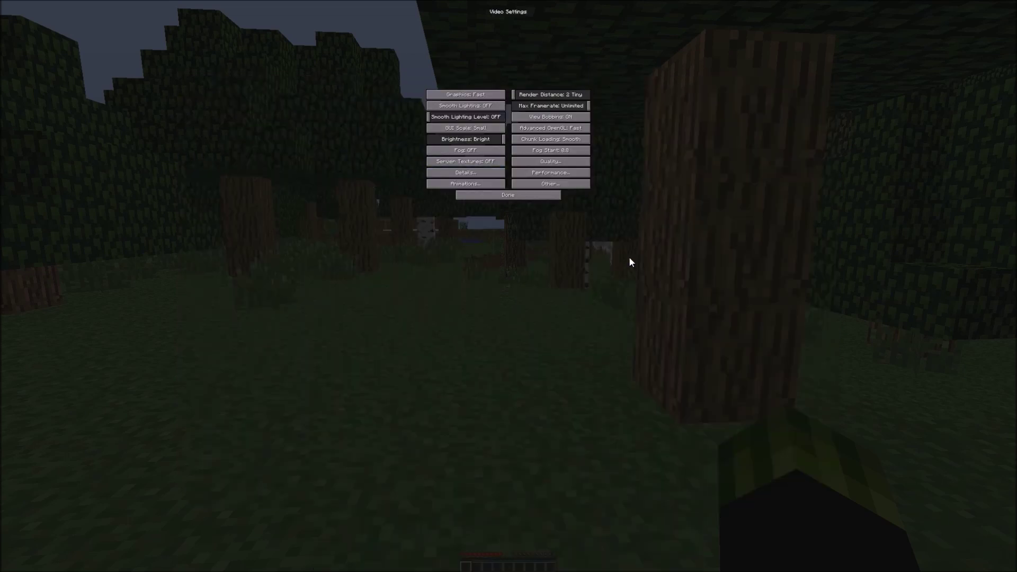
{"action": "left_click", "coordinate": [471, 131]}
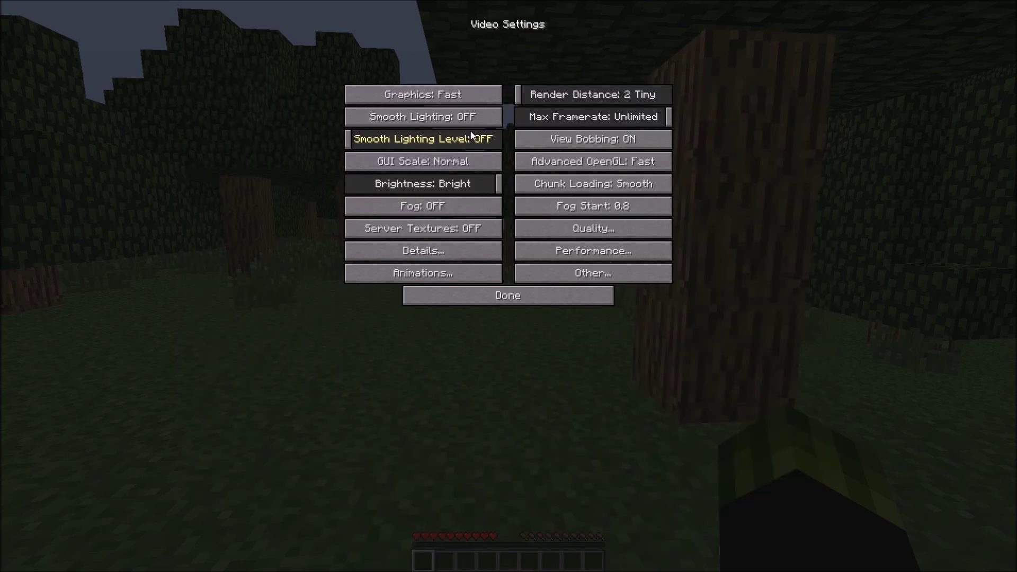
{"action": "left_click", "coordinate": [427, 161]}
{"action": "left_click", "coordinate": [428, 197]}
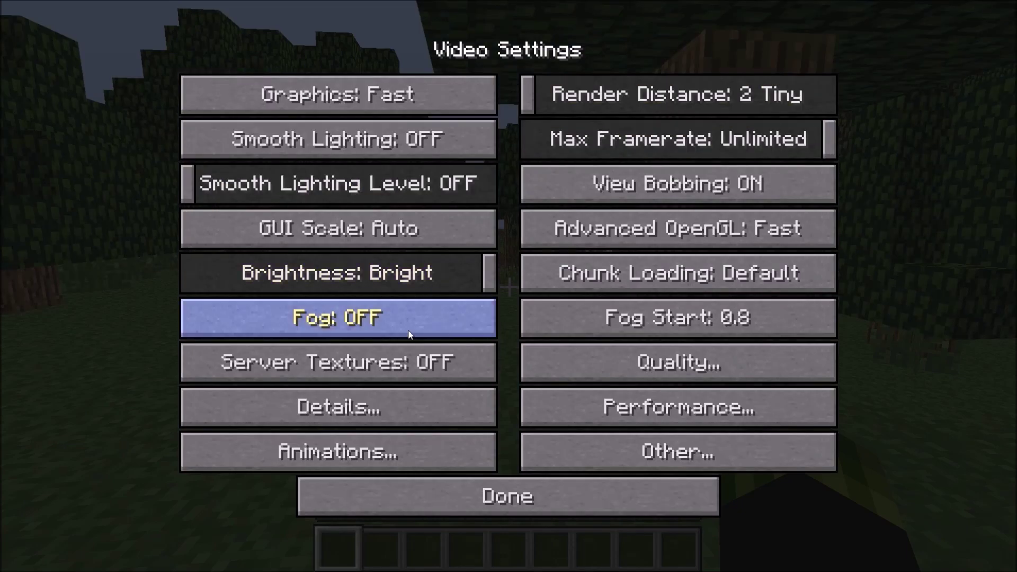
{"action": "mouse_move", "coordinate": [418, 332]}
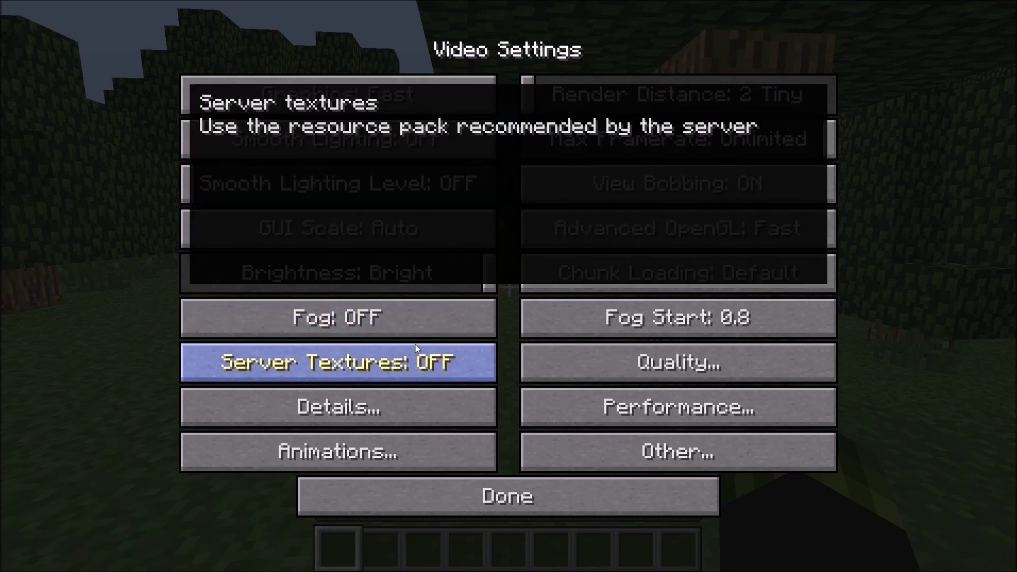
{"action": "left_click_drag", "start_coordinate": [534, 81], "coordinate": [588, 91]}
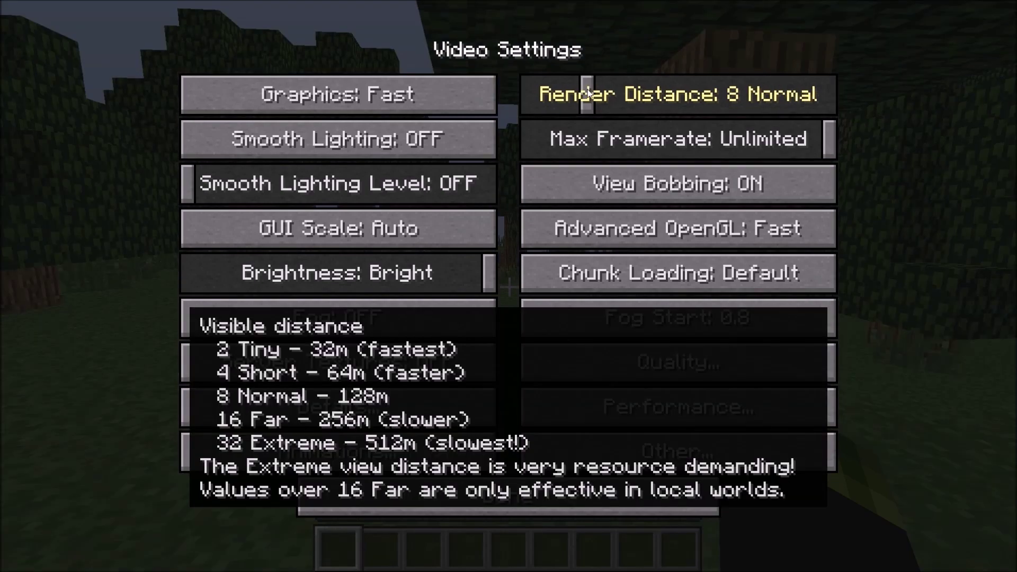
{"action": "left_click_drag", "start_coordinate": [588, 92], "coordinate": [527, 109]}
{"action": "mouse_move", "coordinate": [602, 107]}
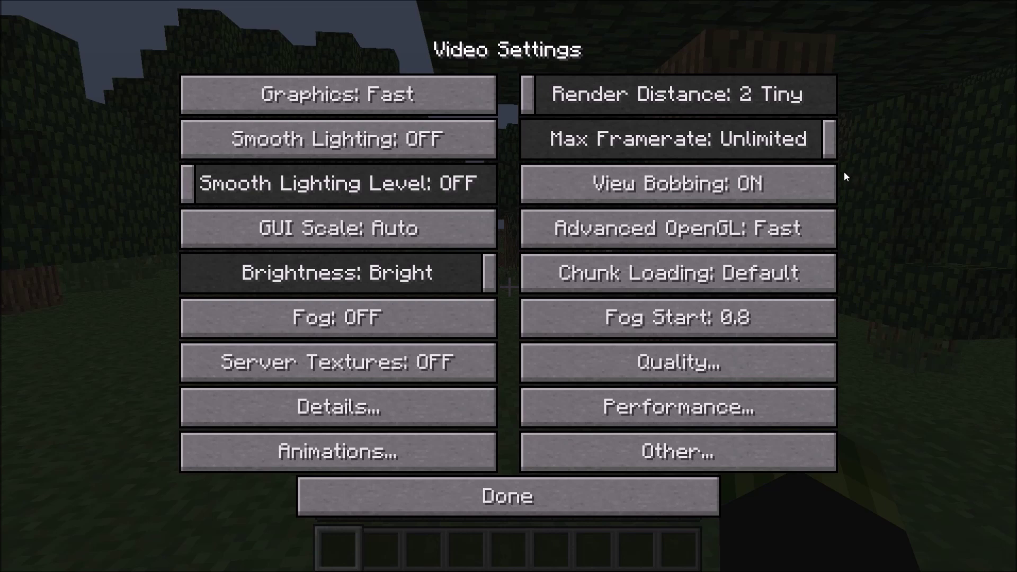
{"action": "mouse_move", "coordinate": [819, 185]}
{"action": "left_click", "coordinate": [736, 277]}
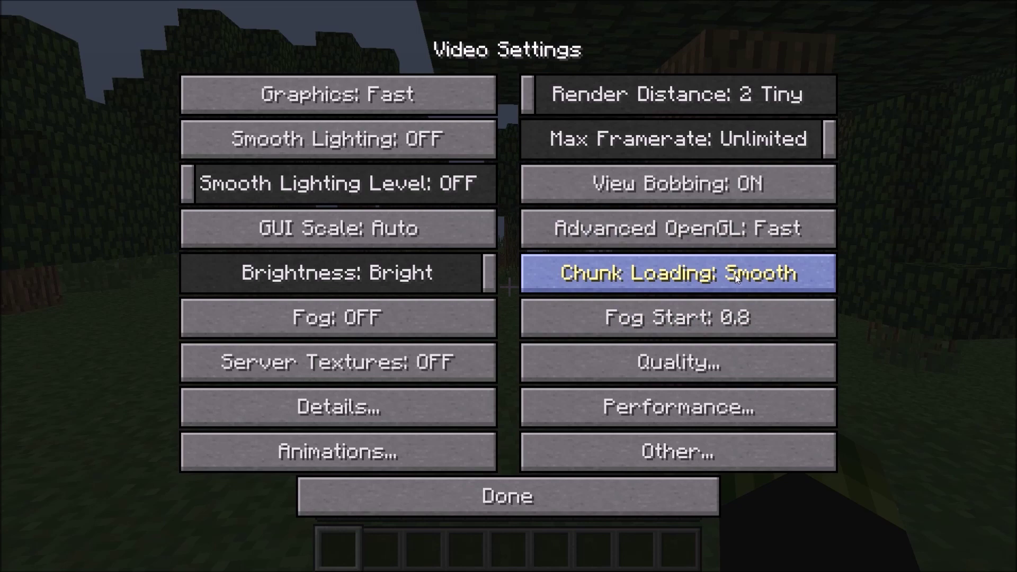
{"action": "left_click", "coordinate": [734, 276]}
{"action": "left_click", "coordinate": [733, 275]}
{"action": "left_click", "coordinate": [730, 275]}
{"action": "left_click", "coordinate": [729, 275]}
{"action": "left_click", "coordinate": [729, 274]}
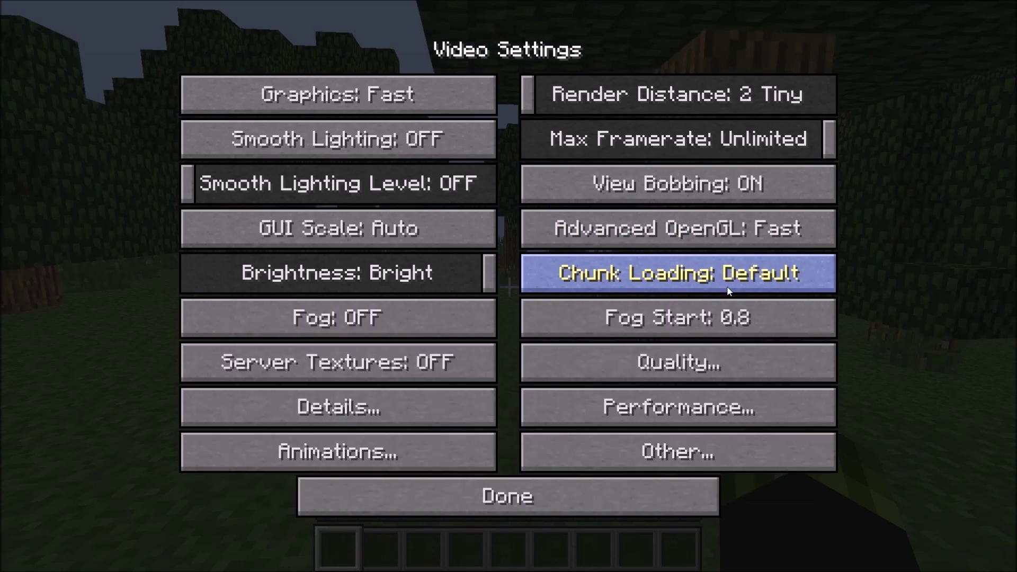
{"action": "left_click", "coordinate": [752, 277]}
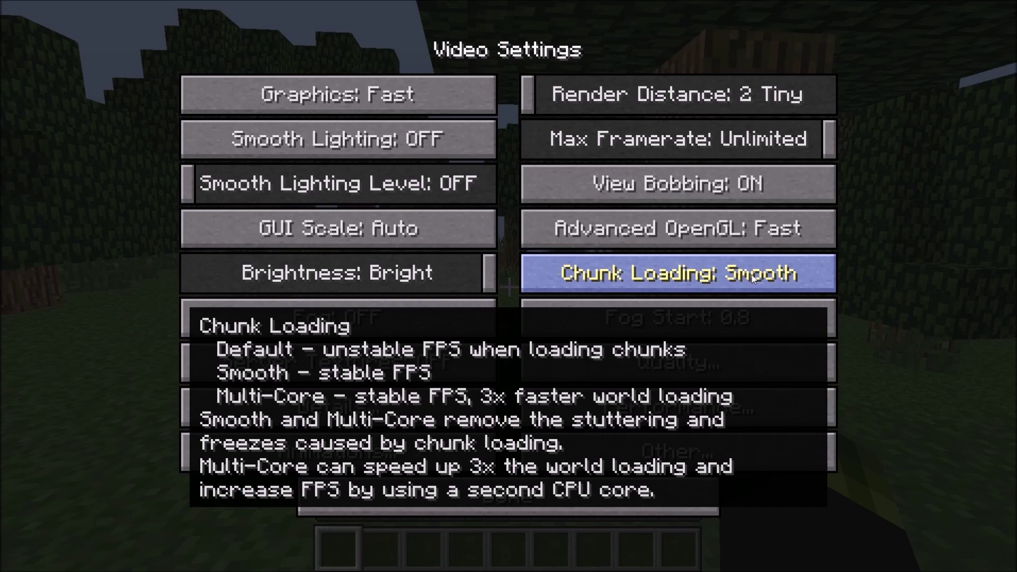
{"action": "left_click", "coordinate": [748, 275]}
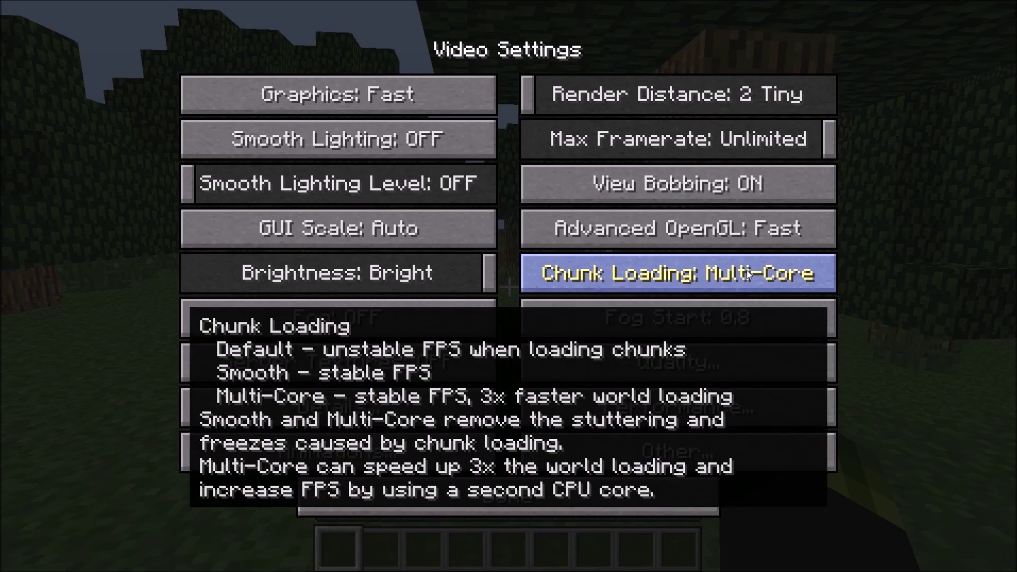
{"action": "left_click", "coordinate": [748, 275]}
{"action": "left_click", "coordinate": [747, 277]}
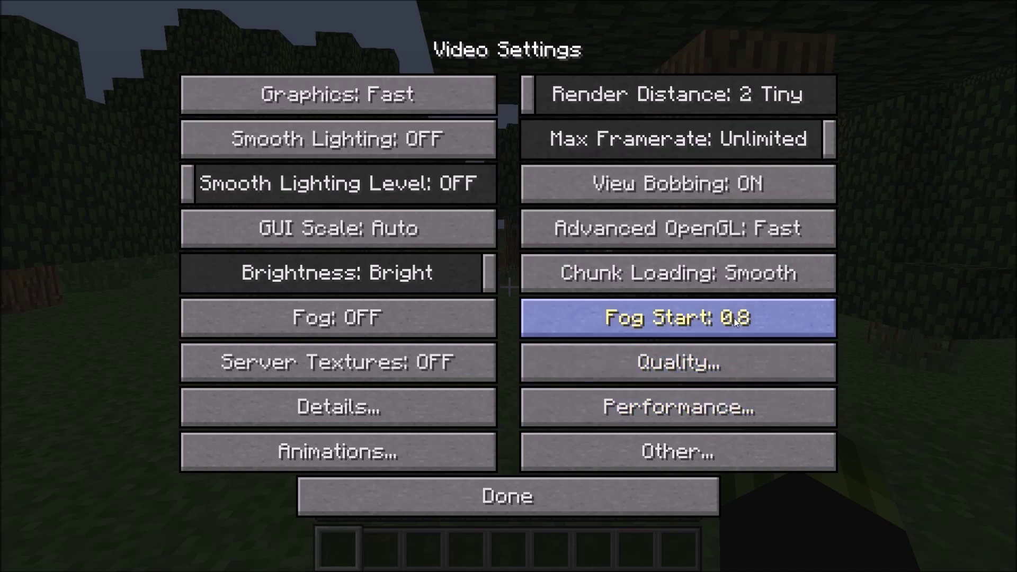
{"action": "mouse_move", "coordinate": [722, 315]}
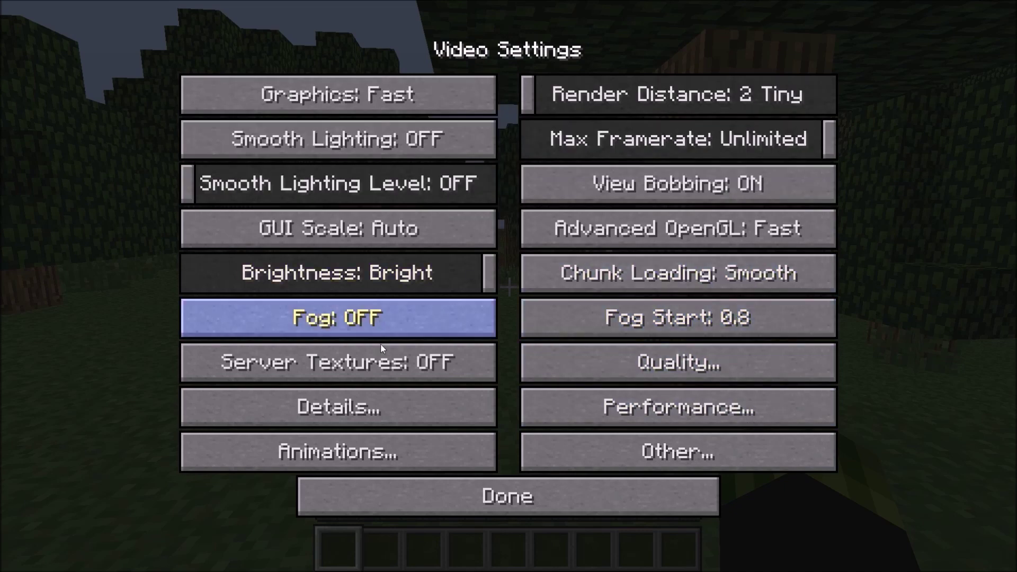
Step: Review Detail Settings with clouds, sky and stars set to OFF
{"action": "left_click", "coordinate": [348, 409]}
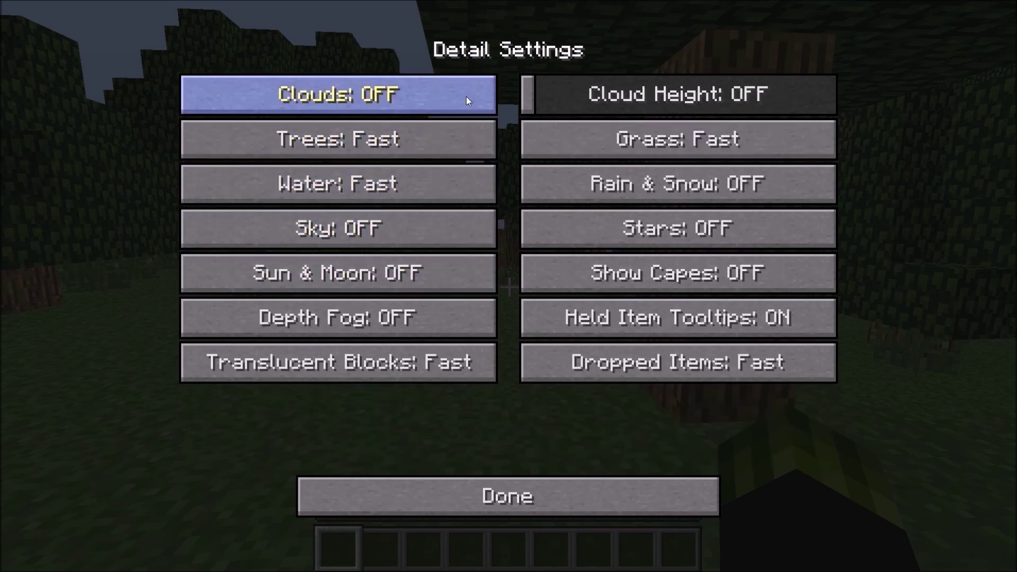
{"action": "mouse_move", "coordinate": [468, 95]}
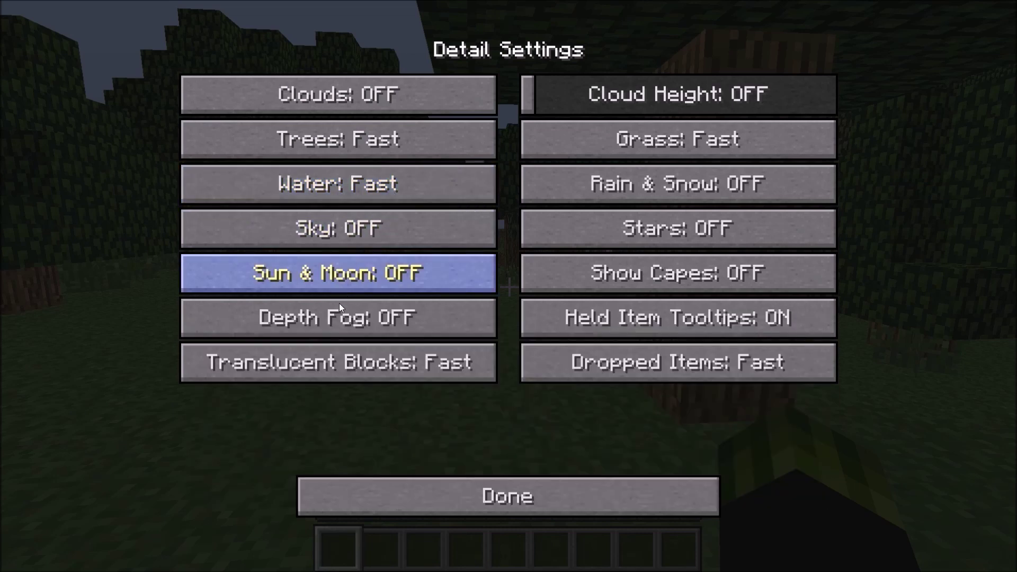
{"action": "mouse_move", "coordinate": [337, 317]}
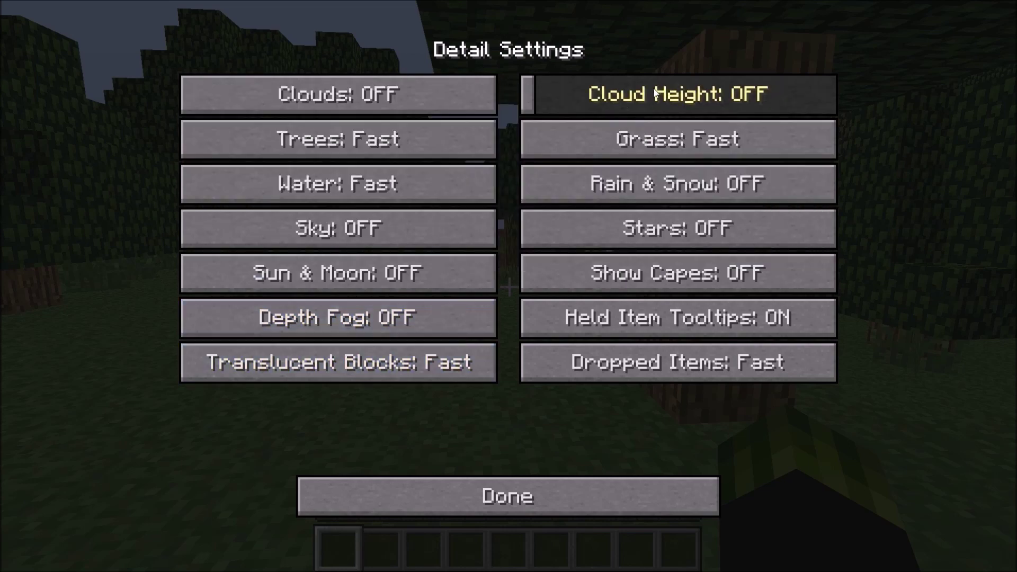
{"action": "mouse_move", "coordinate": [656, 96]}
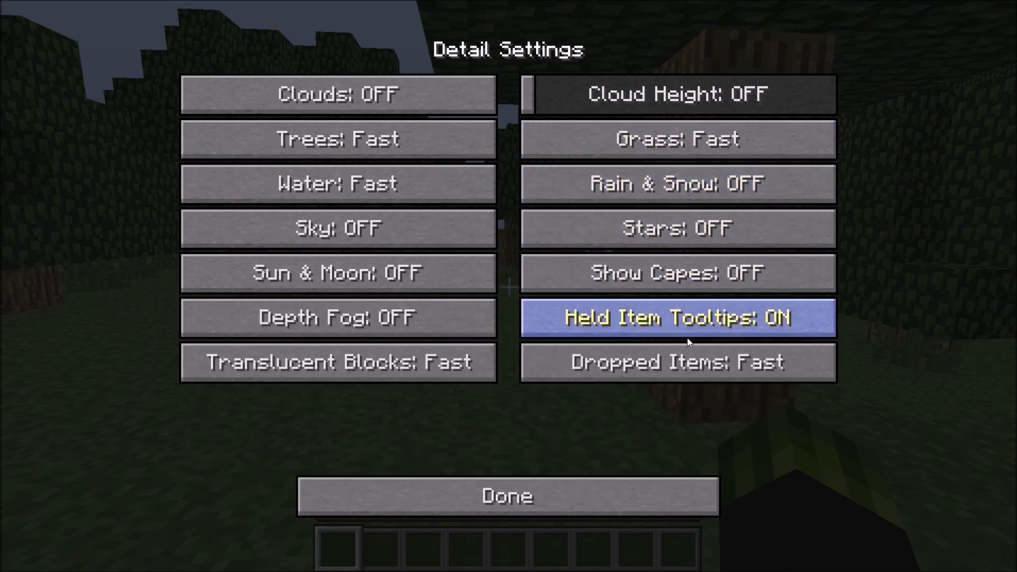
{"action": "mouse_move", "coordinate": [689, 340]}
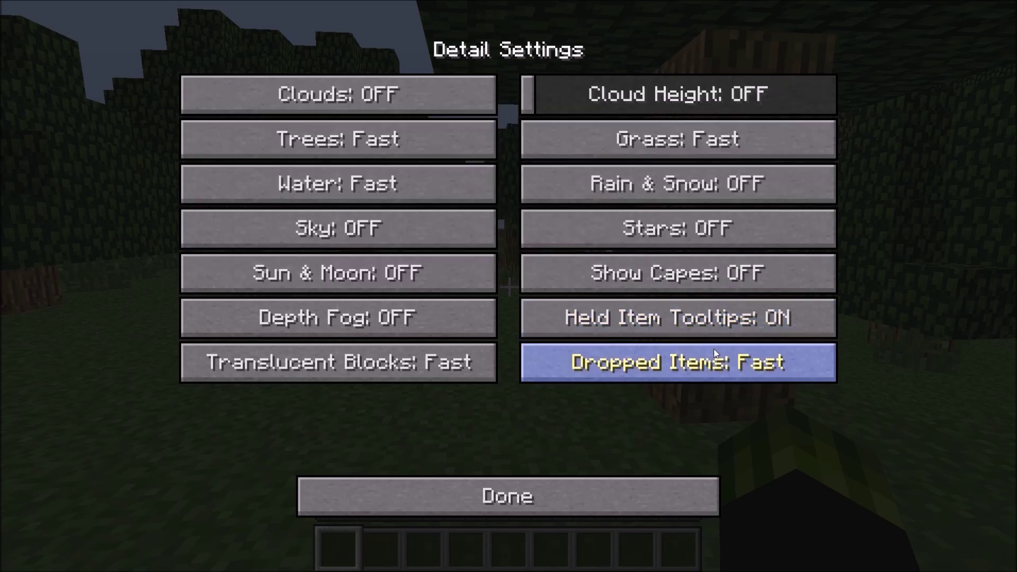
{"action": "mouse_move", "coordinate": [715, 354]}
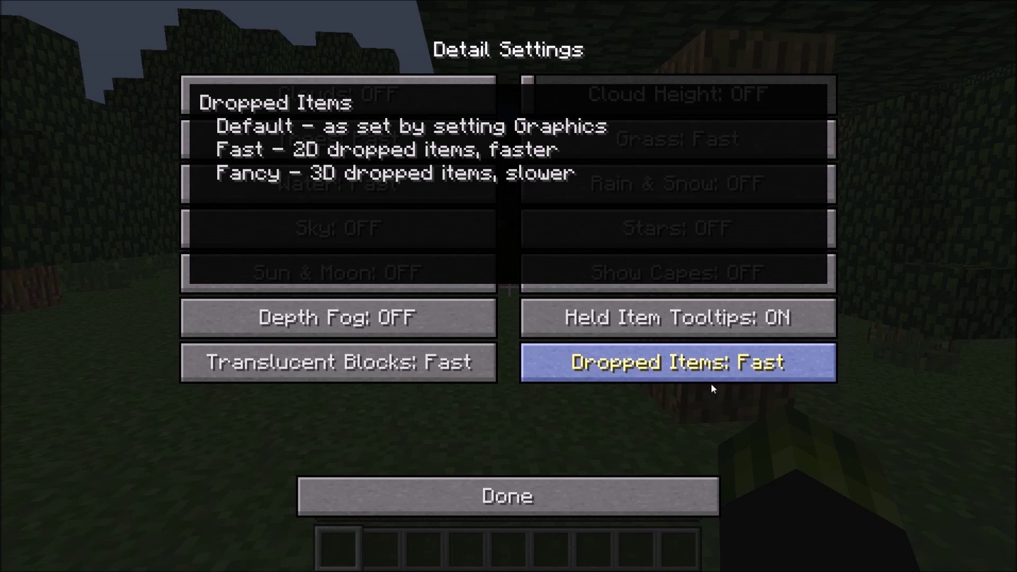
Step: Check that every animation is OFF, then return to Video Settings
{"action": "left_click", "coordinate": [614, 506]}
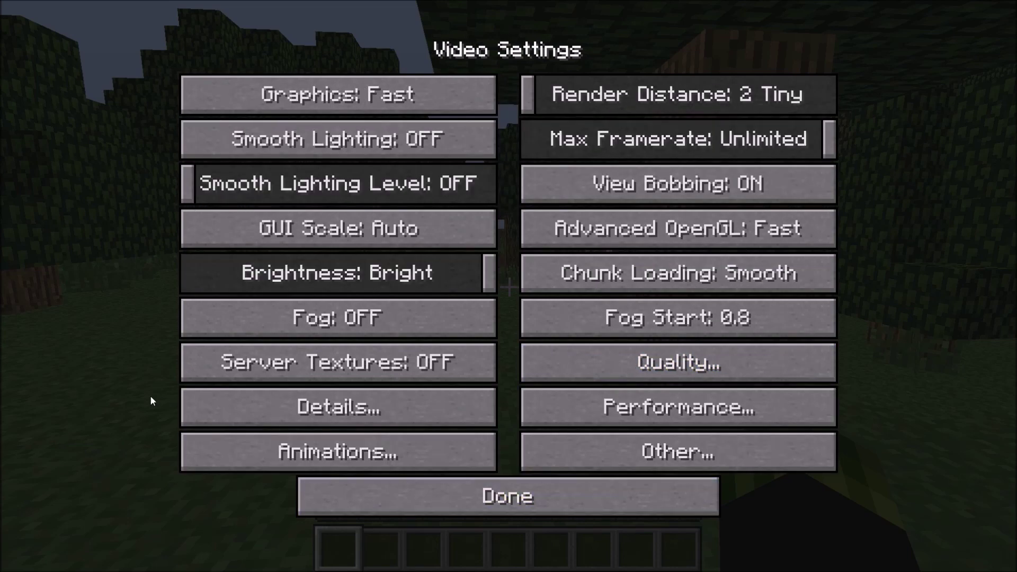
{"action": "left_click", "coordinate": [282, 442]}
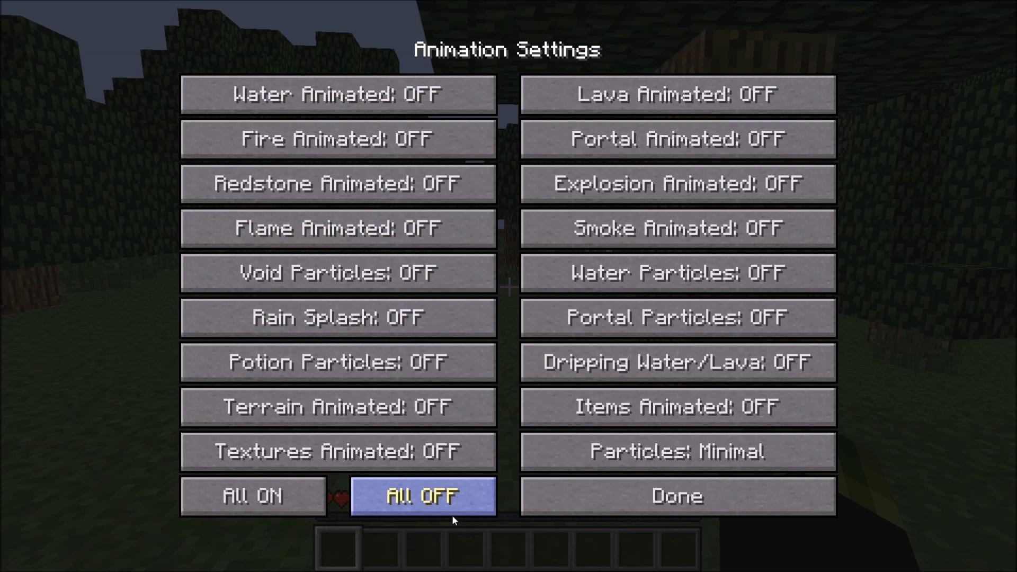
{"action": "left_click", "coordinate": [561, 490]}
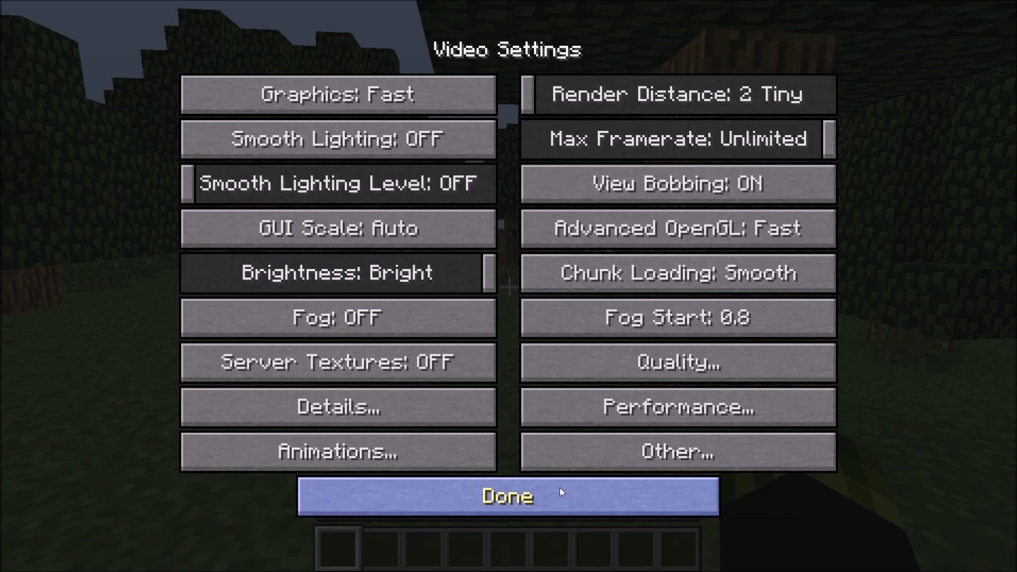
{"action": "left_click", "coordinate": [626, 365]}
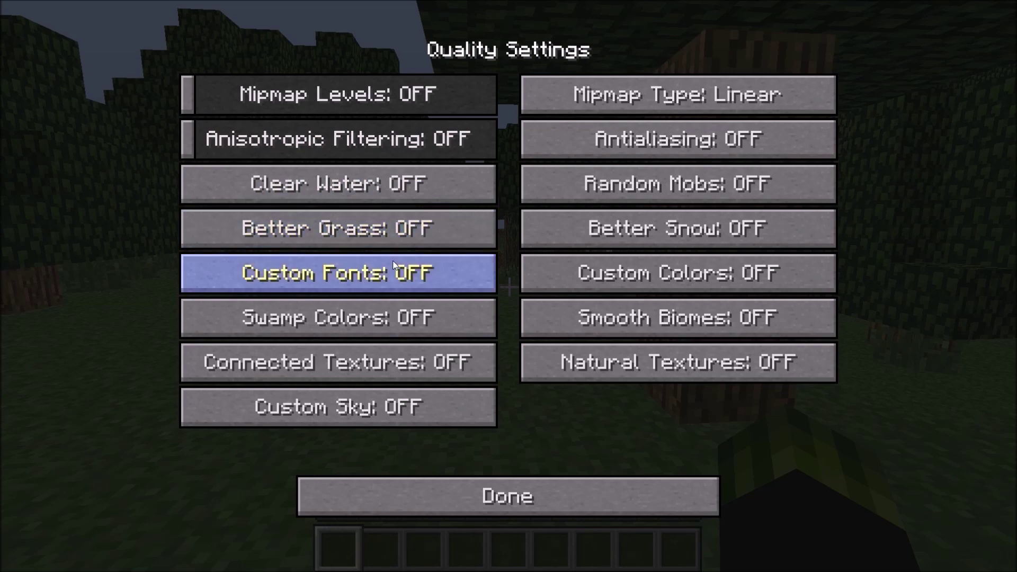
{"action": "mouse_move", "coordinate": [392, 313]}
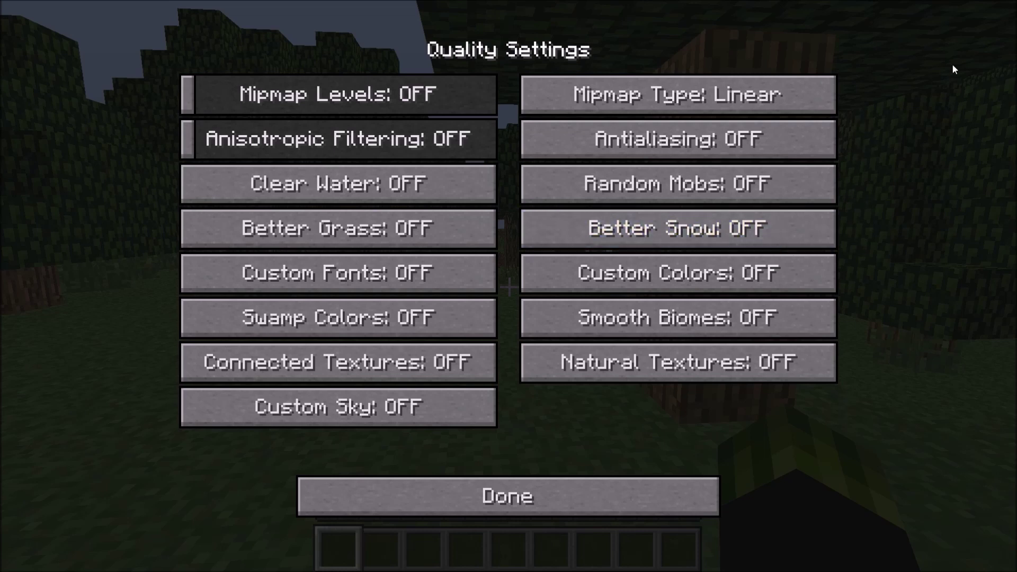
{"action": "left_click", "coordinate": [658, 510]}
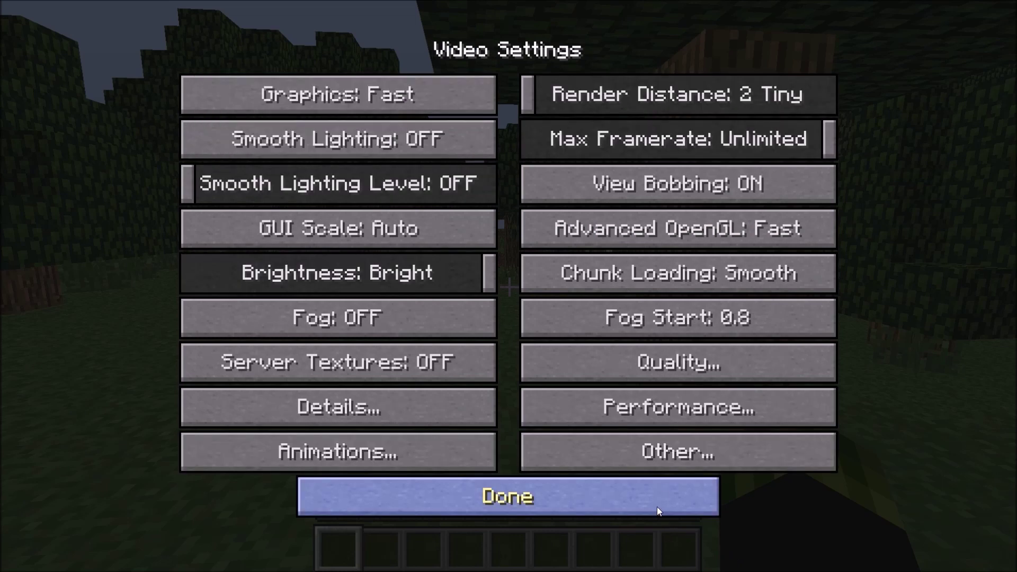
{"action": "left_click", "coordinate": [657, 417]}
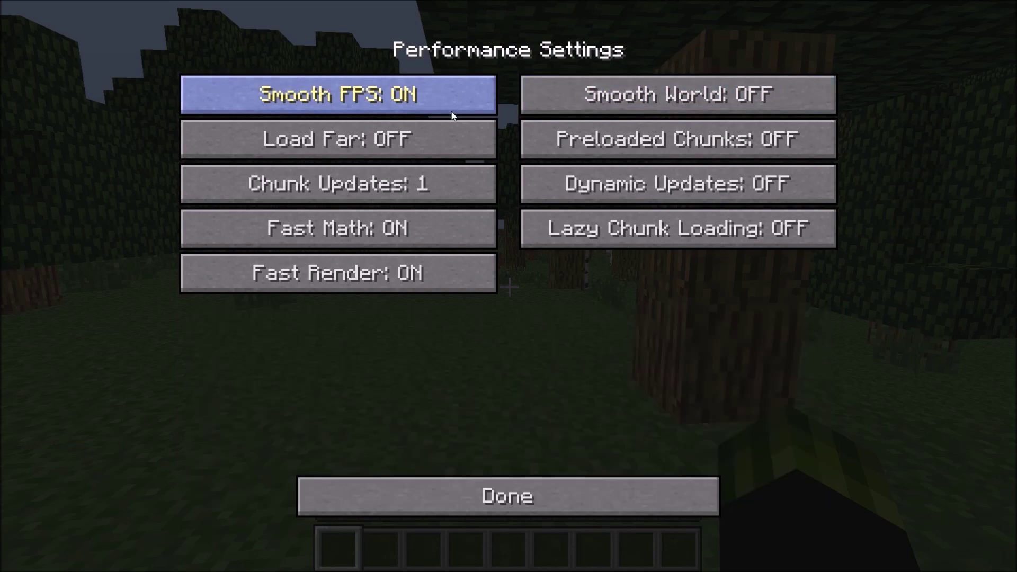
{"action": "left_click", "coordinate": [447, 503]}
{"action": "left_click", "coordinate": [700, 398]}
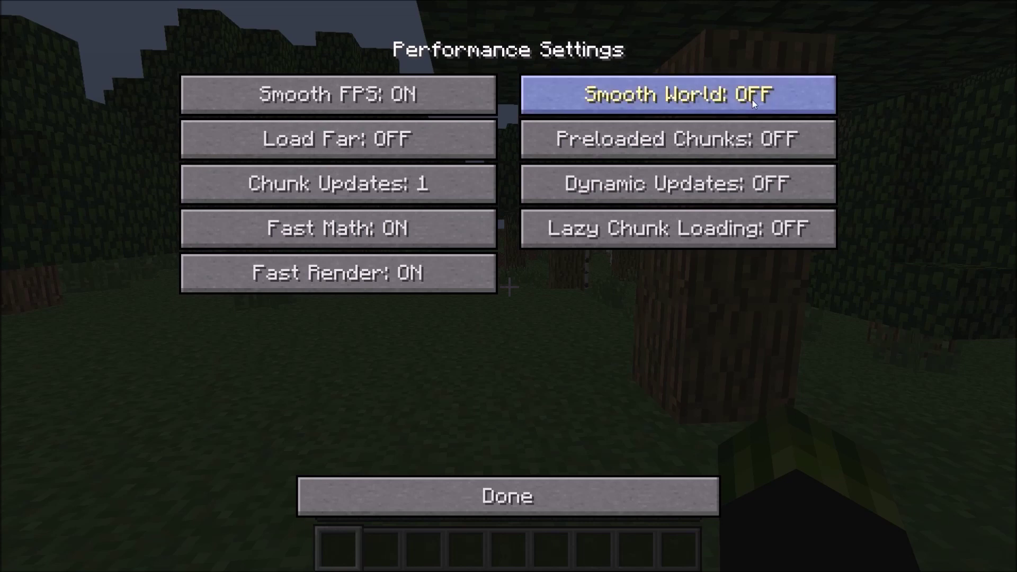
{"action": "mouse_move", "coordinate": [752, 99]}
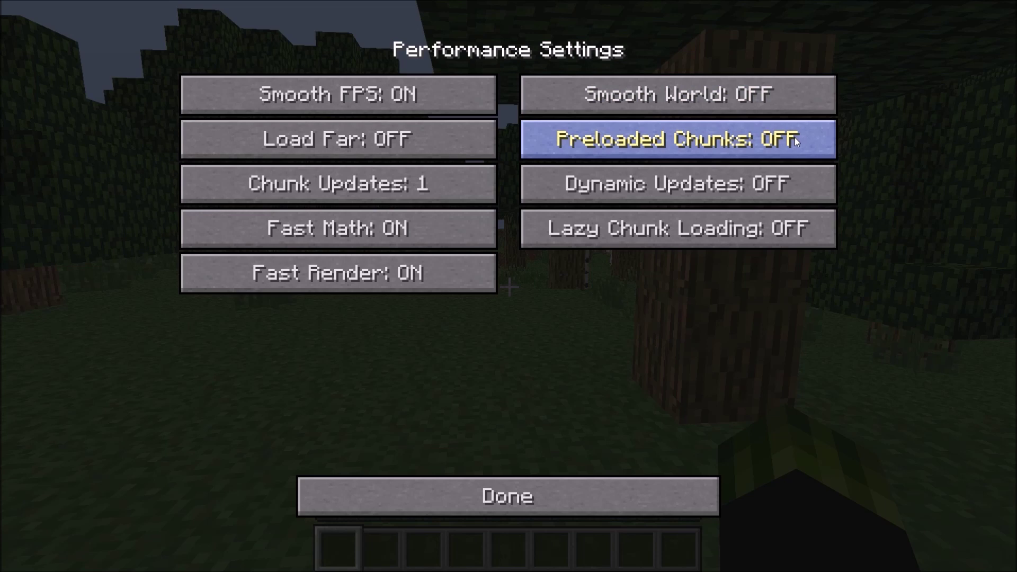
{"action": "mouse_move", "coordinate": [796, 140]}
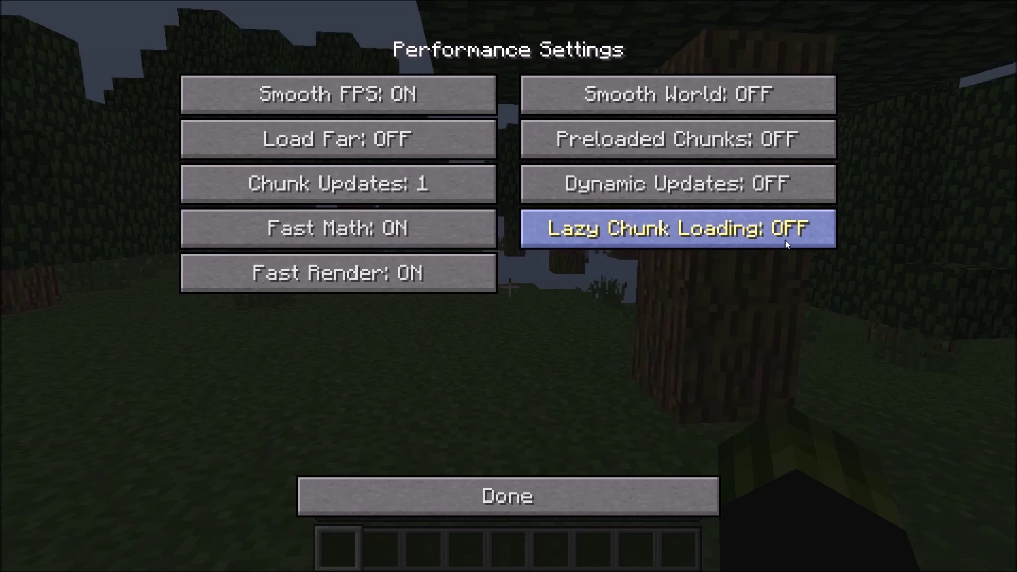
{"action": "mouse_move", "coordinate": [782, 241]}
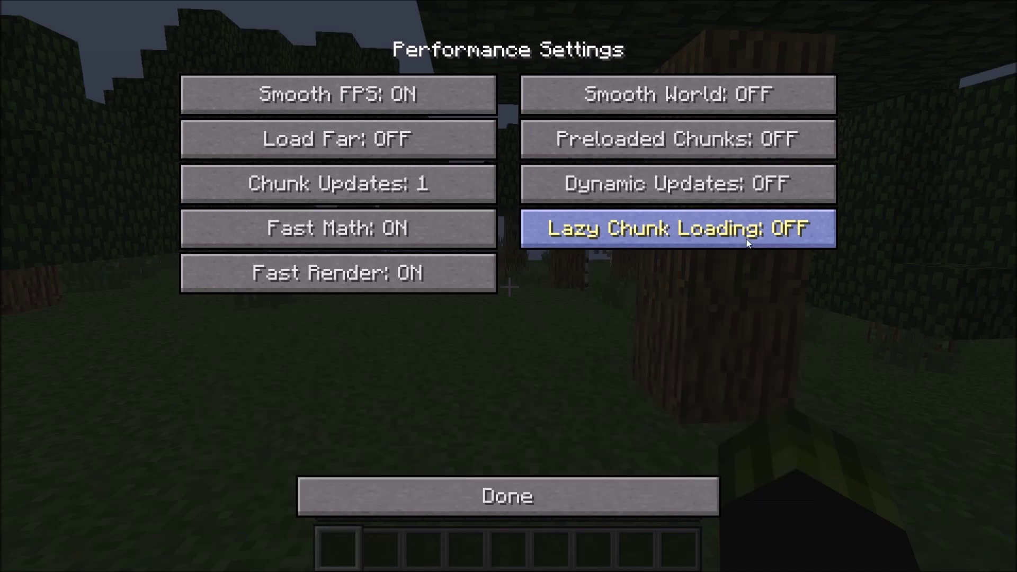
{"action": "left_click", "coordinate": [625, 494]}
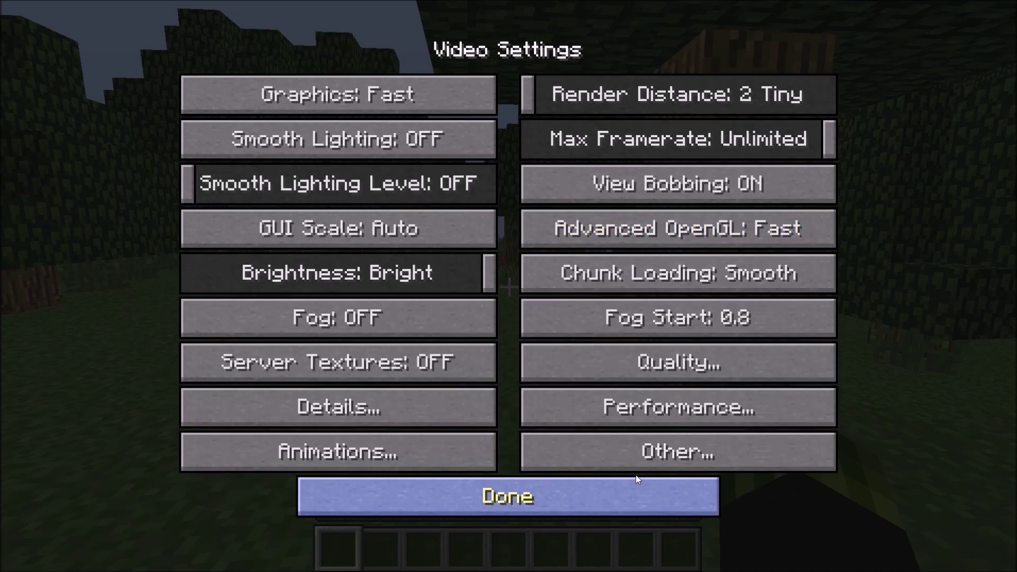
Step: Review Other Settings (Lagometer OFF, Weather OFF, Fullscreen ON, Autosave 20s) and exit to the Game menu
{"action": "left_click", "coordinate": [638, 452]}
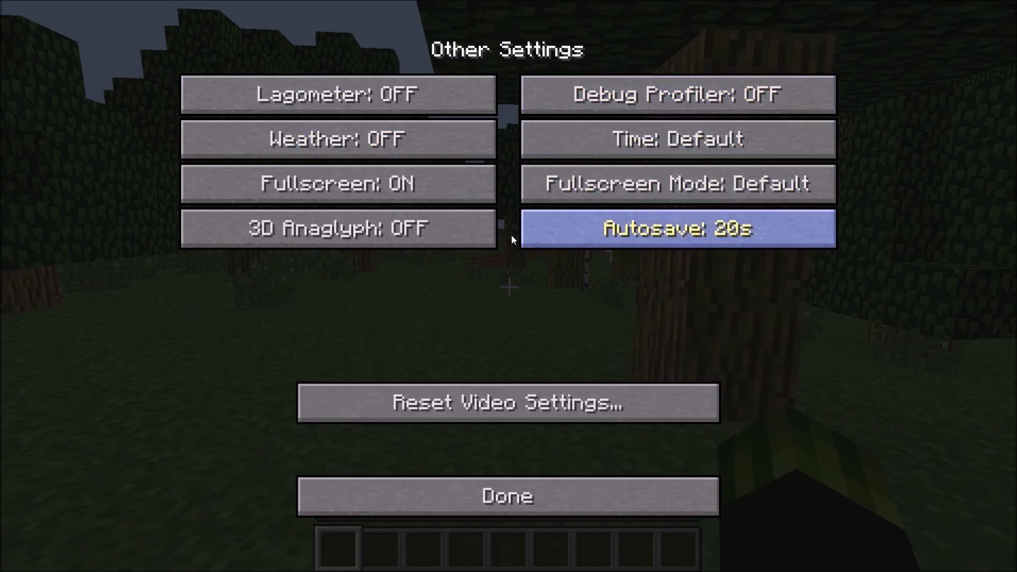
{"action": "mouse_move", "coordinate": [497, 233]}
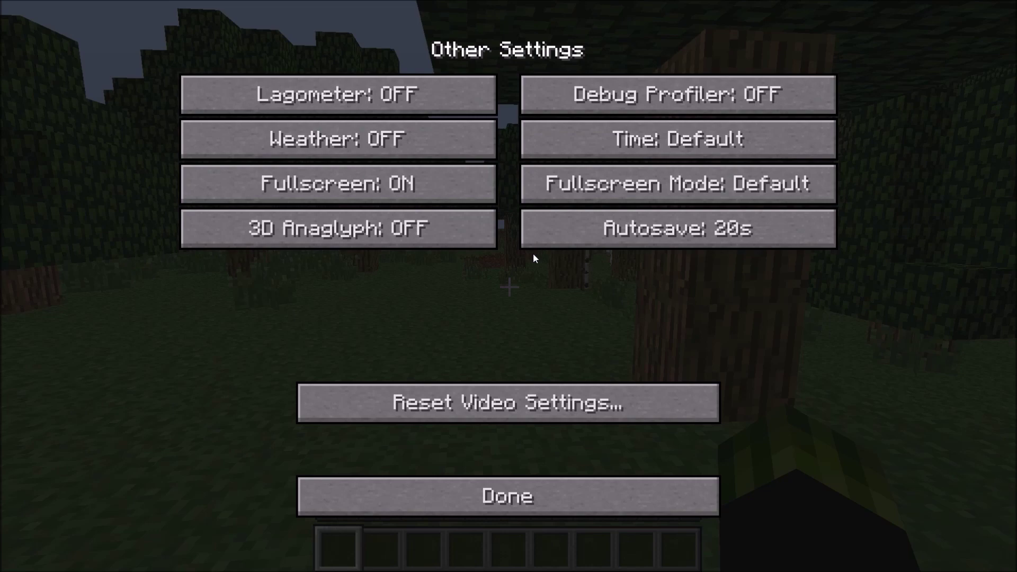
{"action": "key", "text": "Escape"}
{"action": "key", "text": "Escape"}
Step: Confirm Master Volume is OFF in Music & Sound Options and return to Options
{"action": "left_click", "coordinate": [446, 335]}
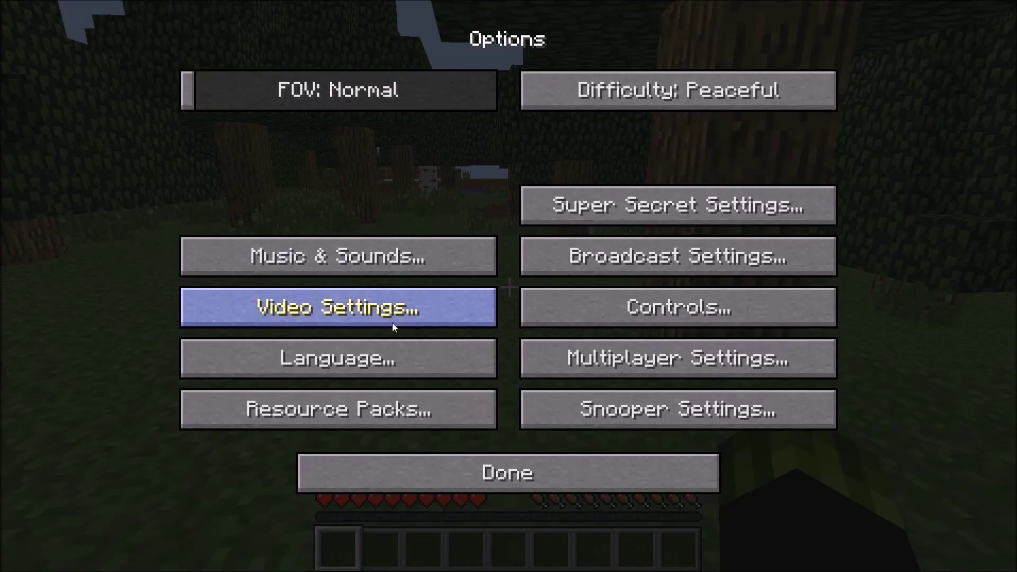
{"action": "left_click", "coordinate": [402, 267]}
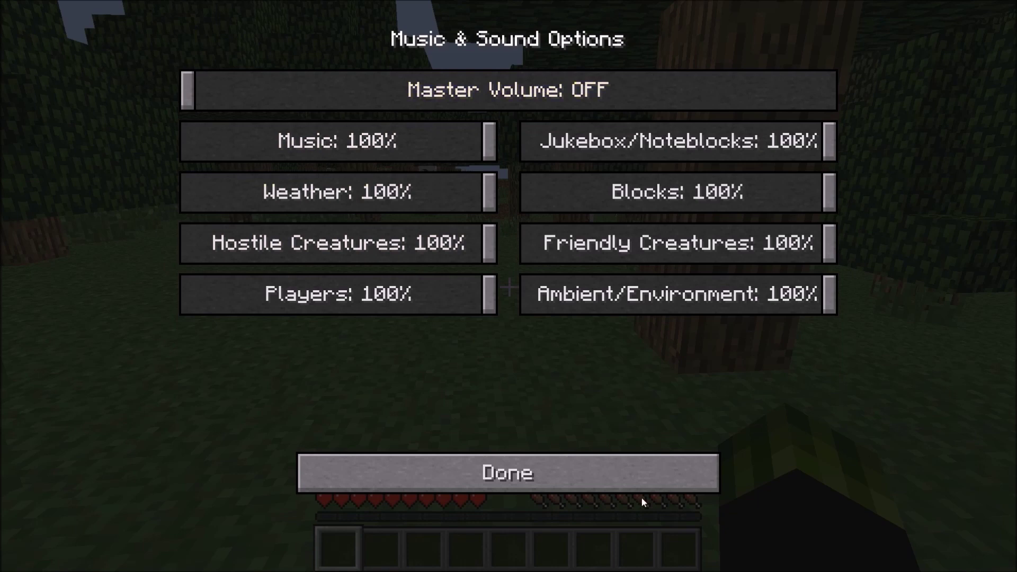
{"action": "left_click", "coordinate": [624, 485]}
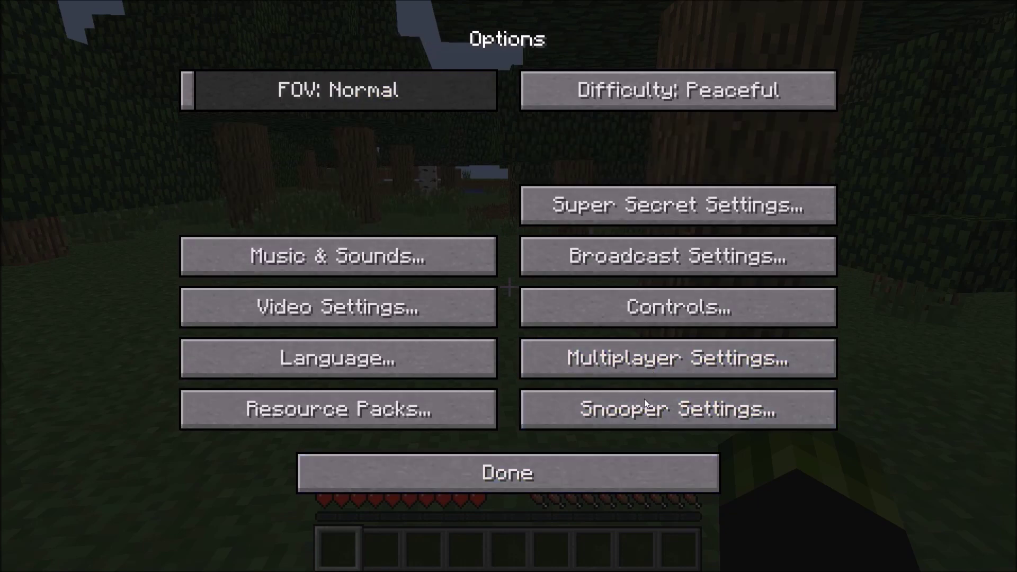
Step: Close Options and walk forward through the birch and oak forest
{"action": "left_click", "coordinate": [600, 459]}
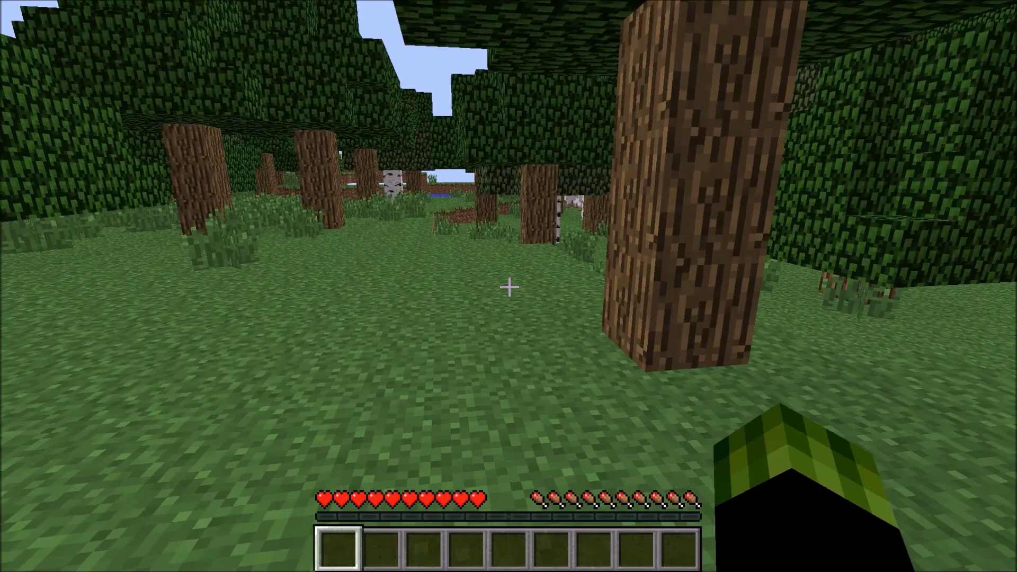
{"action": "key", "text": "w"}
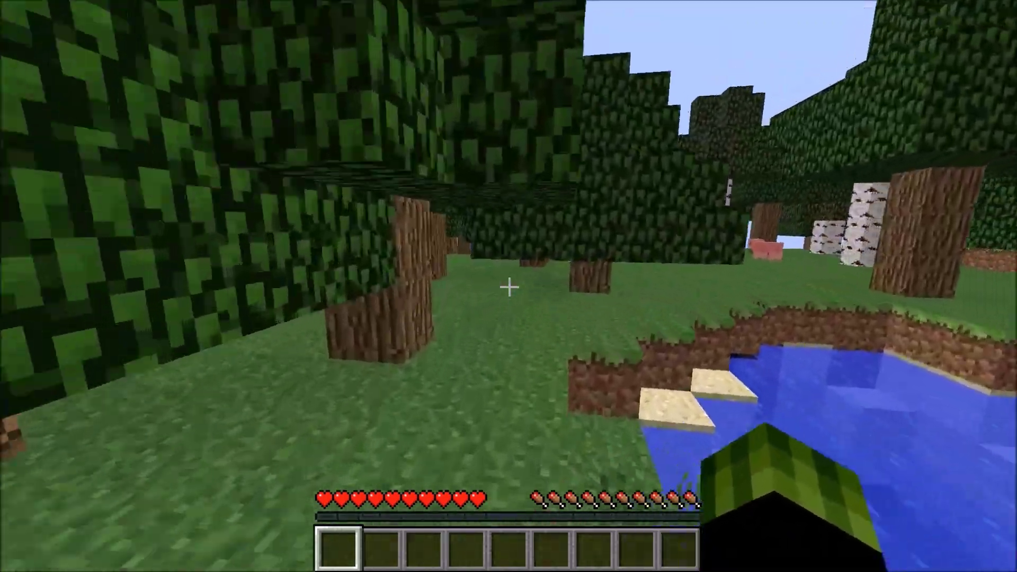
{"action": "key", "text": "w"}
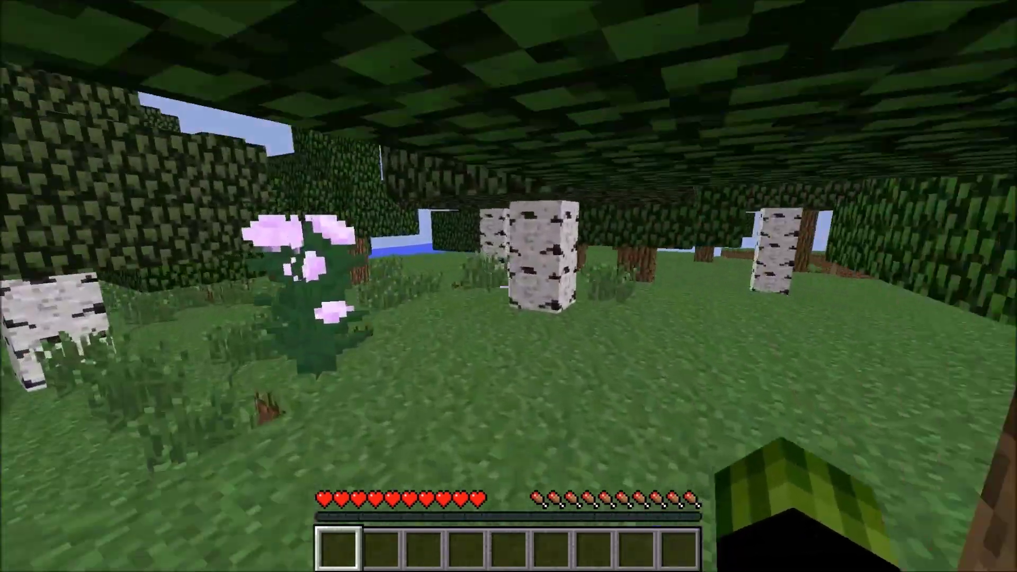
{"action": "key", "text": "w"}
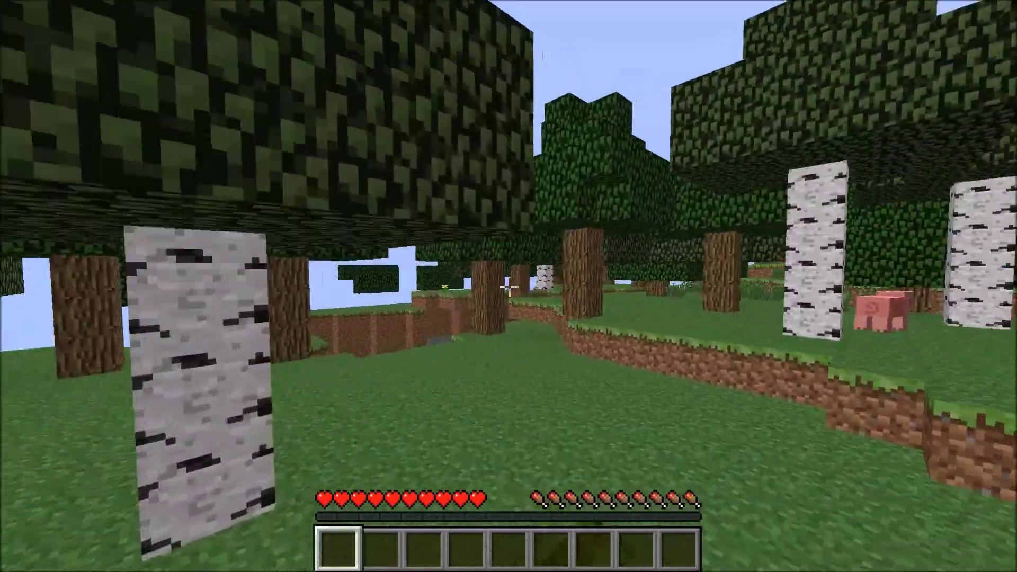
{"action": "key", "text": "w"}
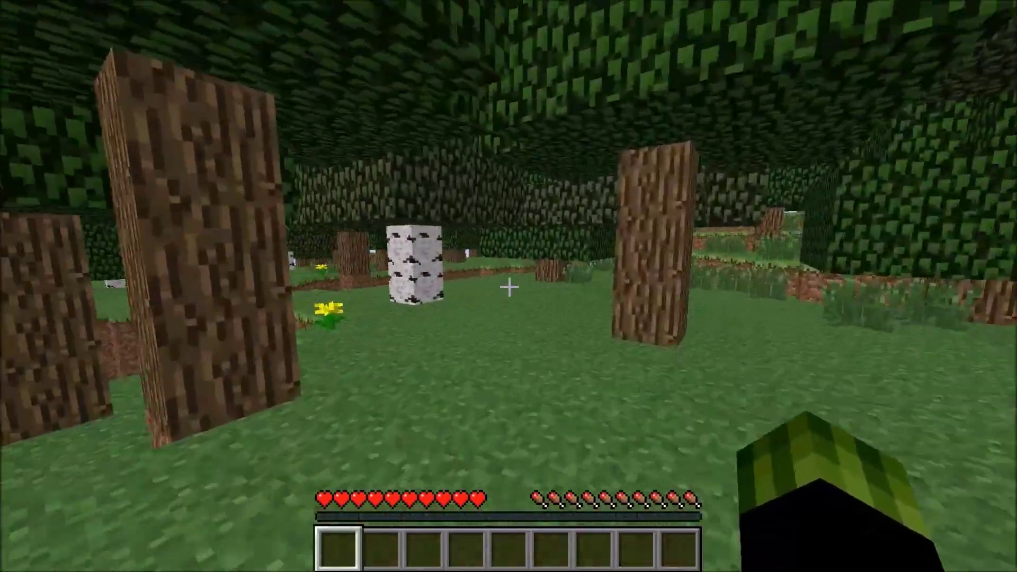